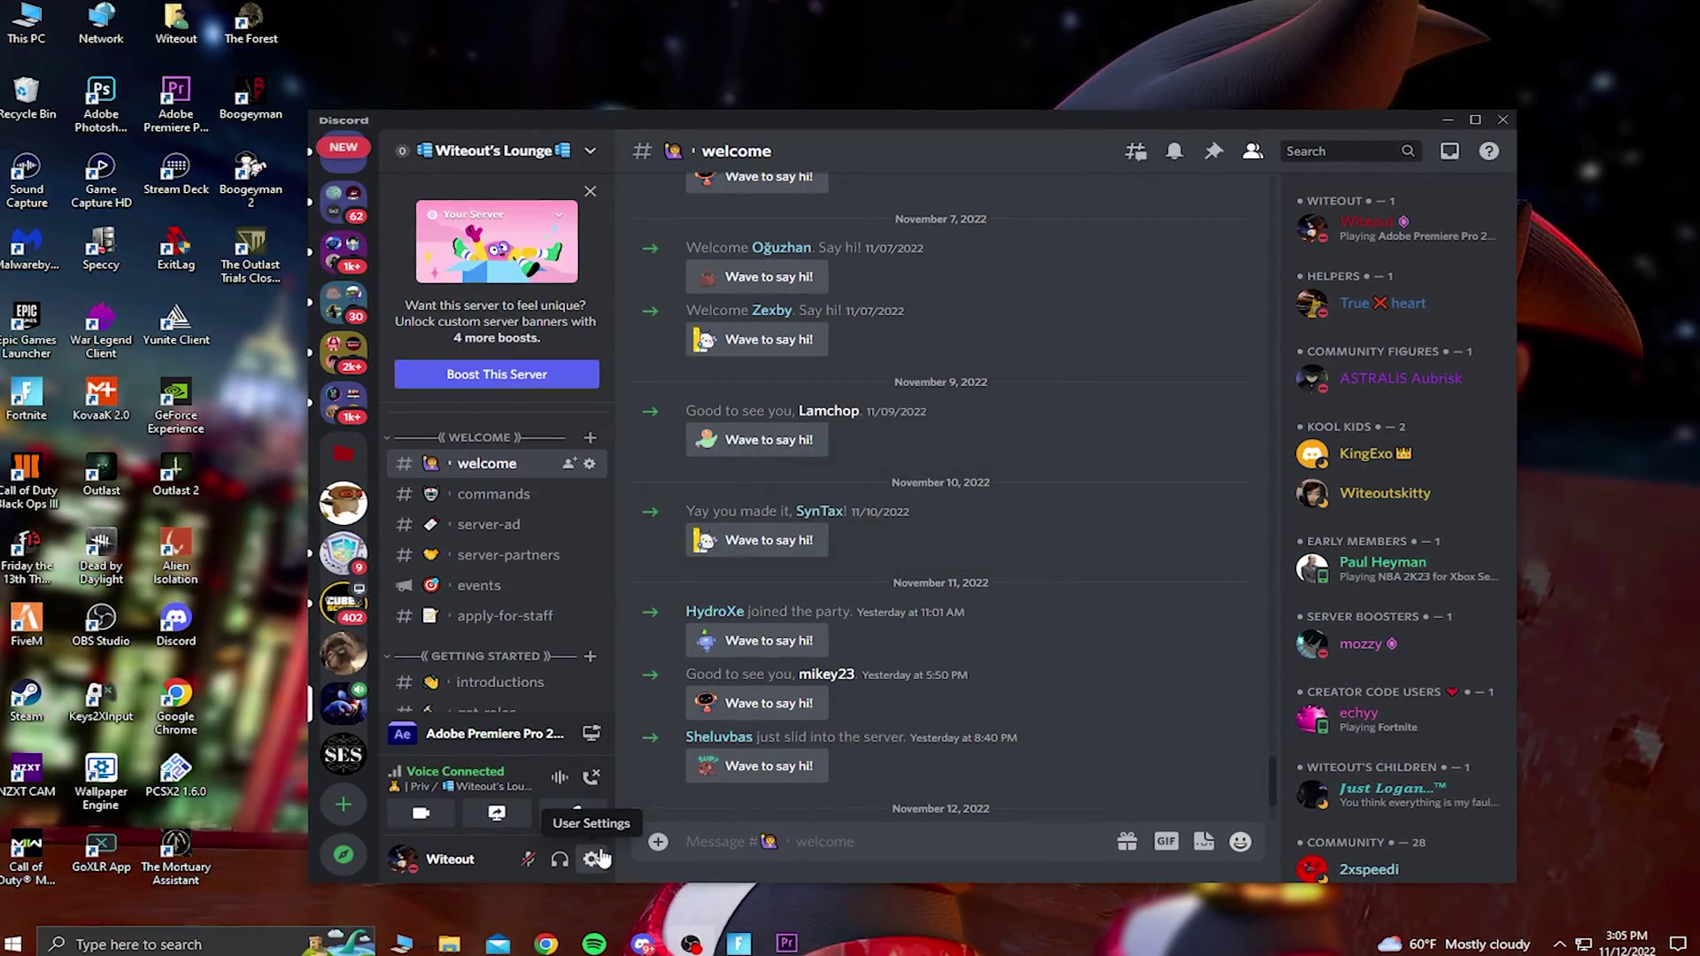
Step: Open the Advanced page of Discord's user settings
click(597, 857)
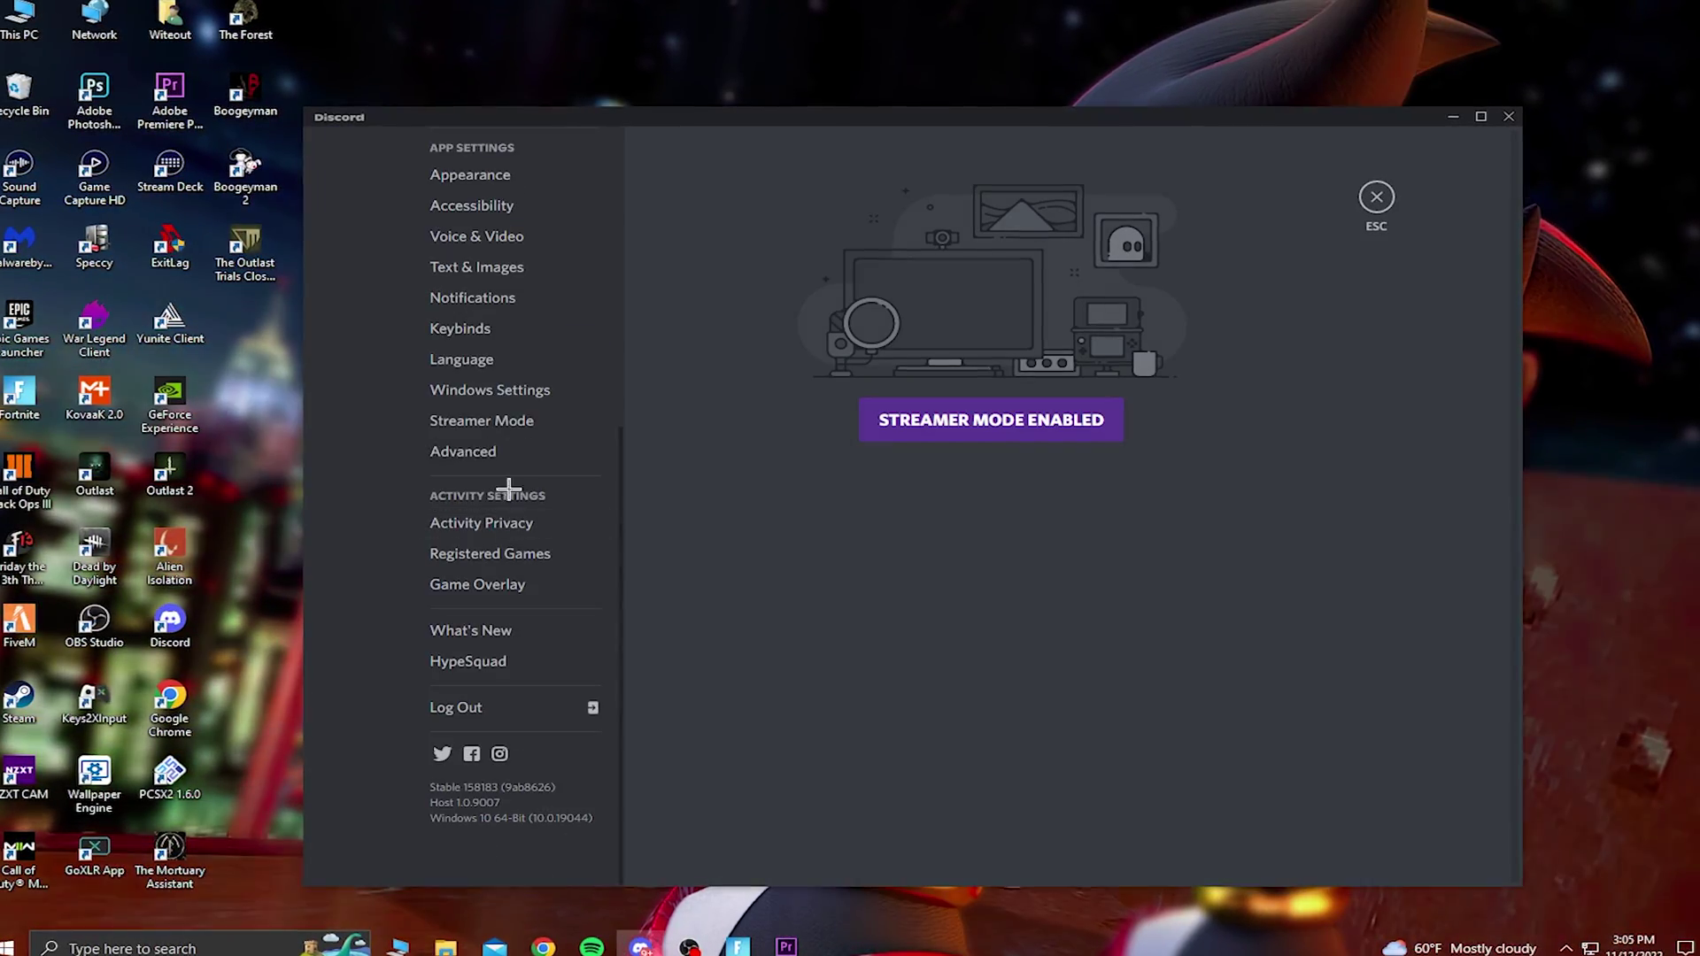
click(495, 454)
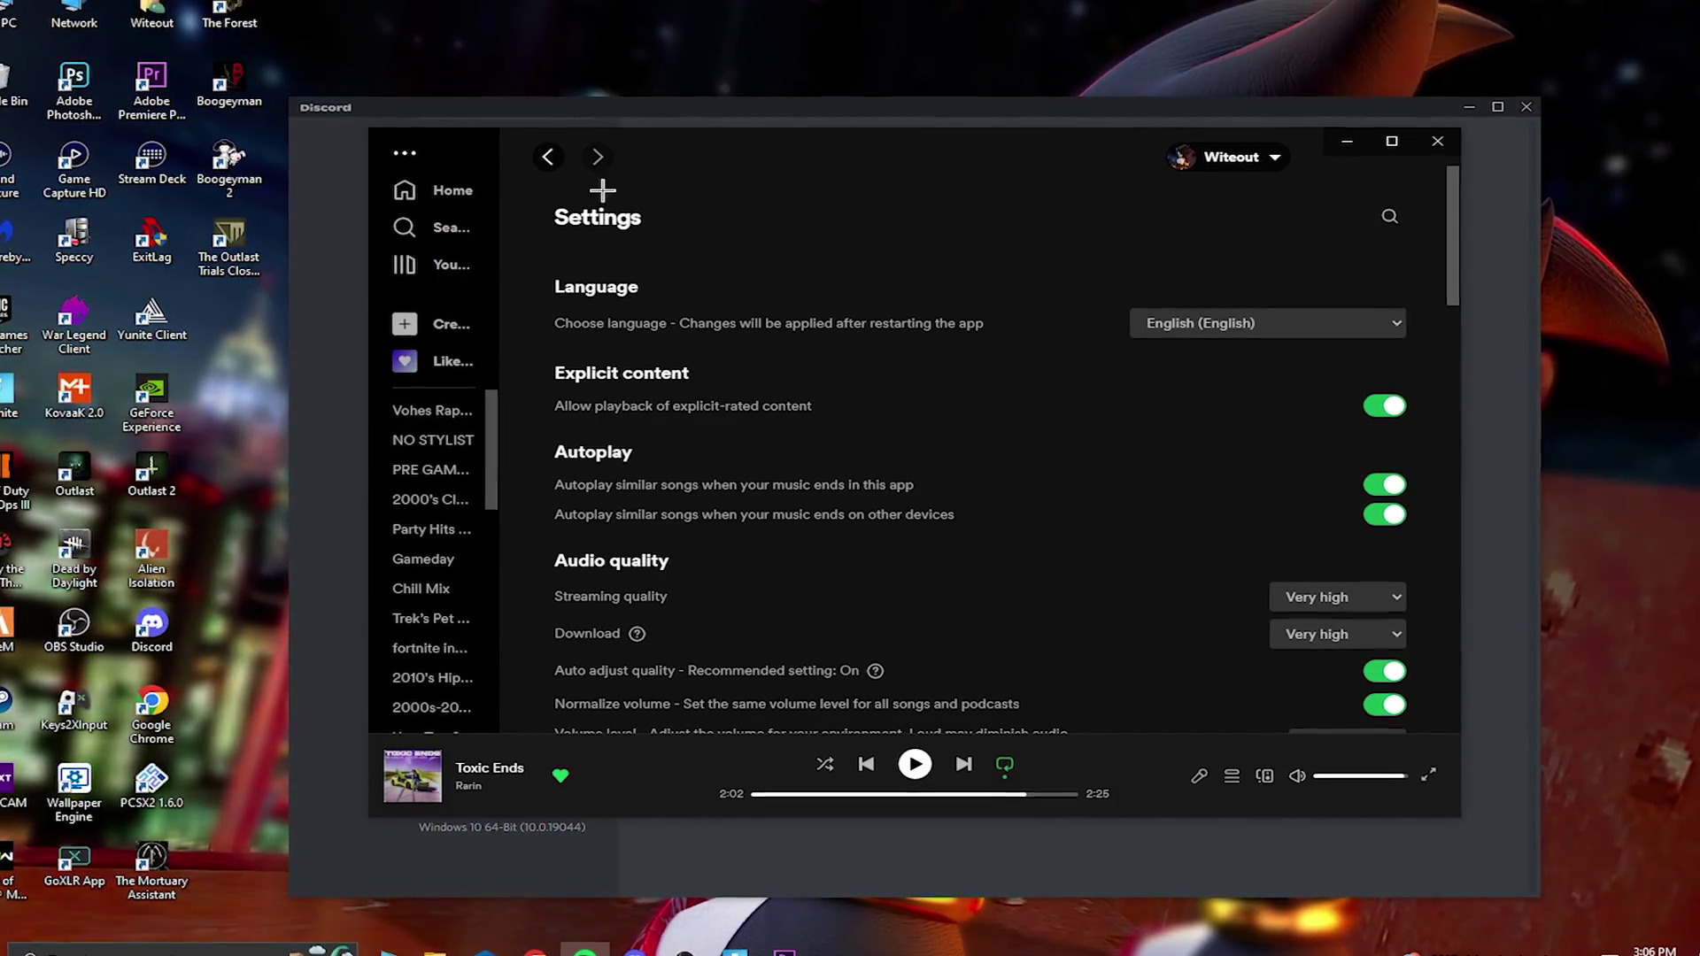
Step: Go to the lower part of Spotify's settings and open the Settings page in Chrome
drag(1454, 258, 1446, 702)
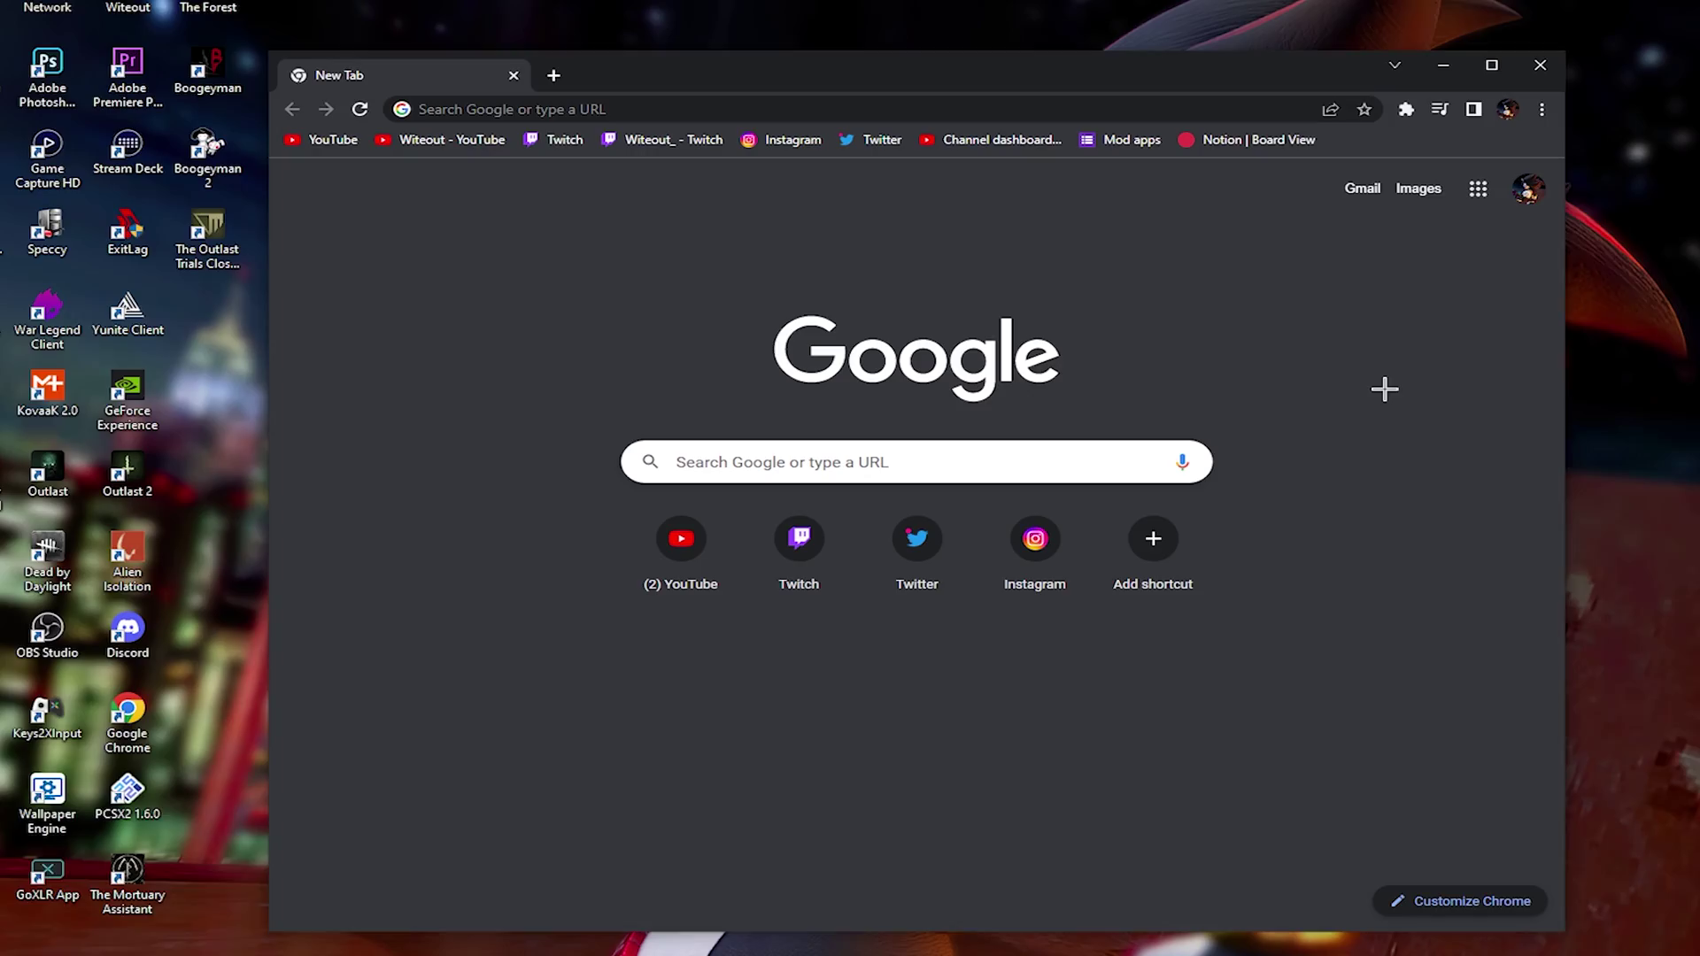
click(1543, 108)
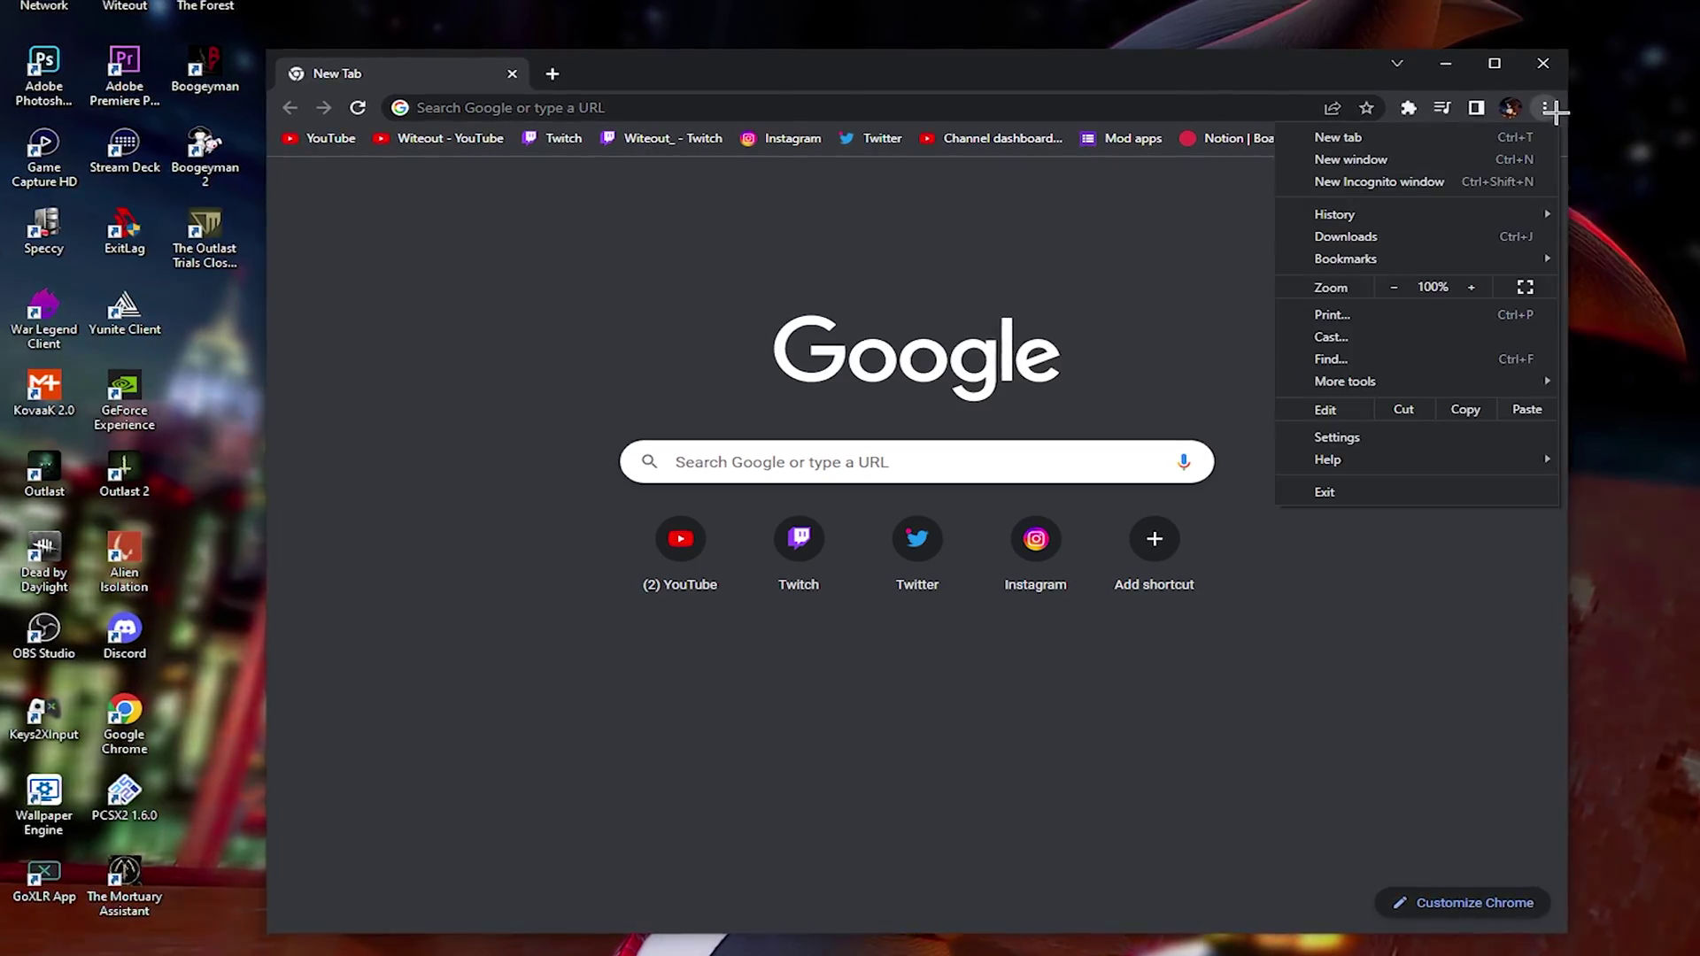
click(1383, 437)
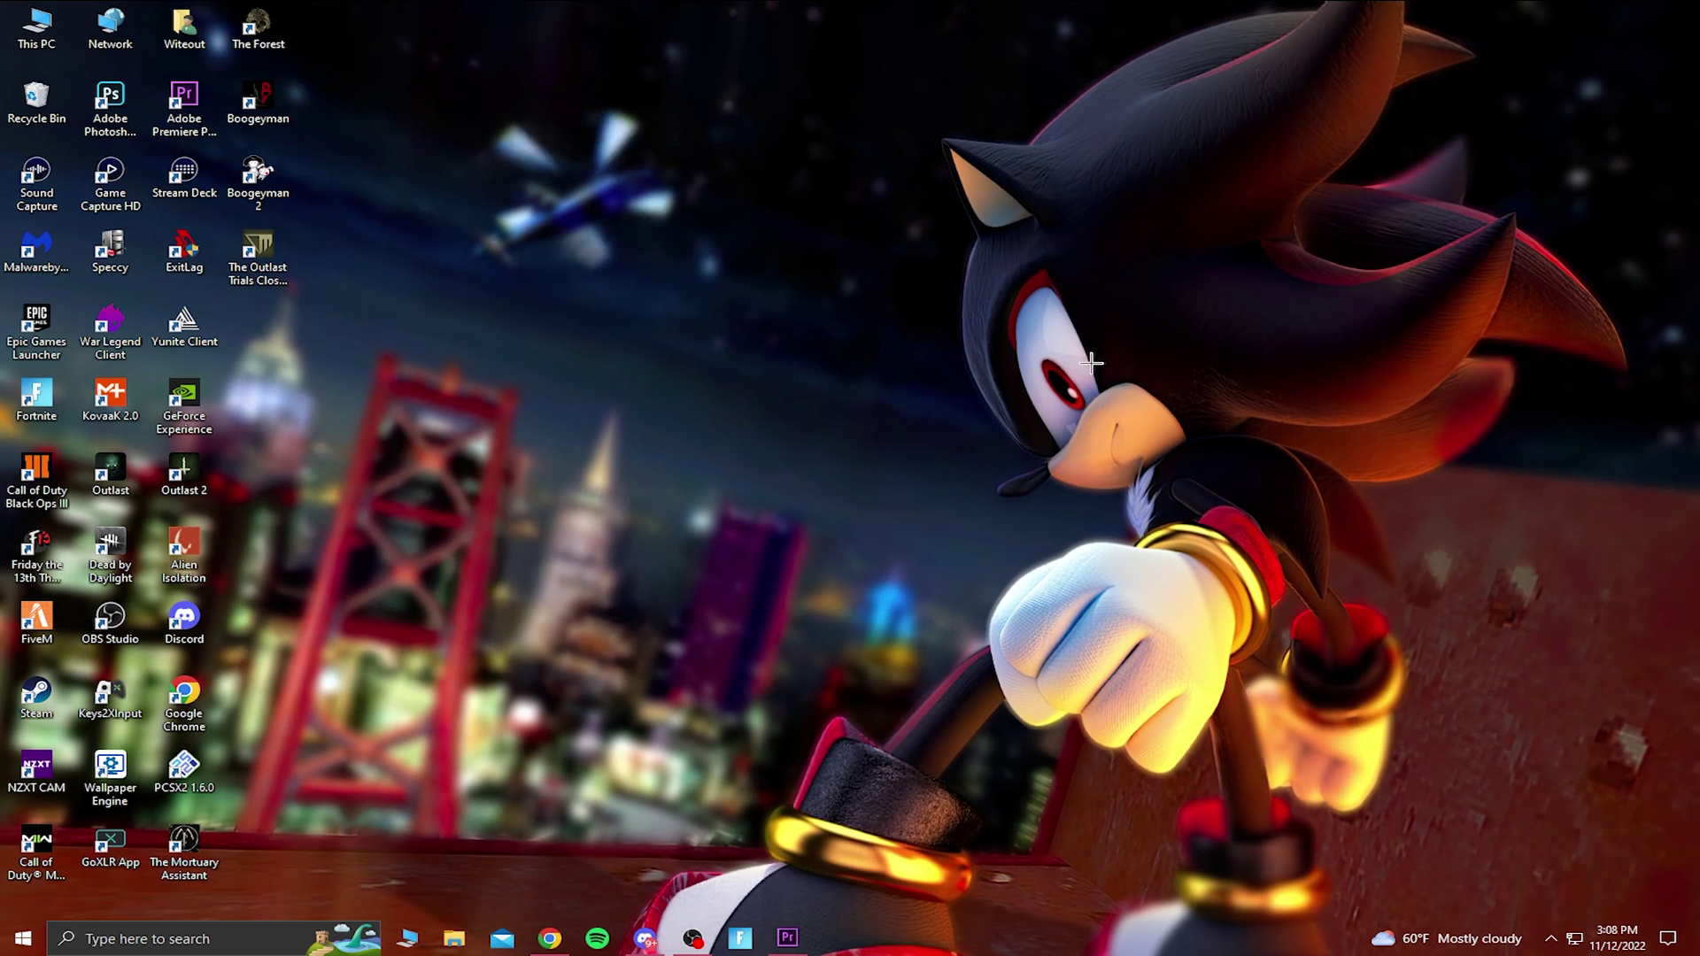
Step: Open the Windows temporary files folder by running %temp%
key(super+r)
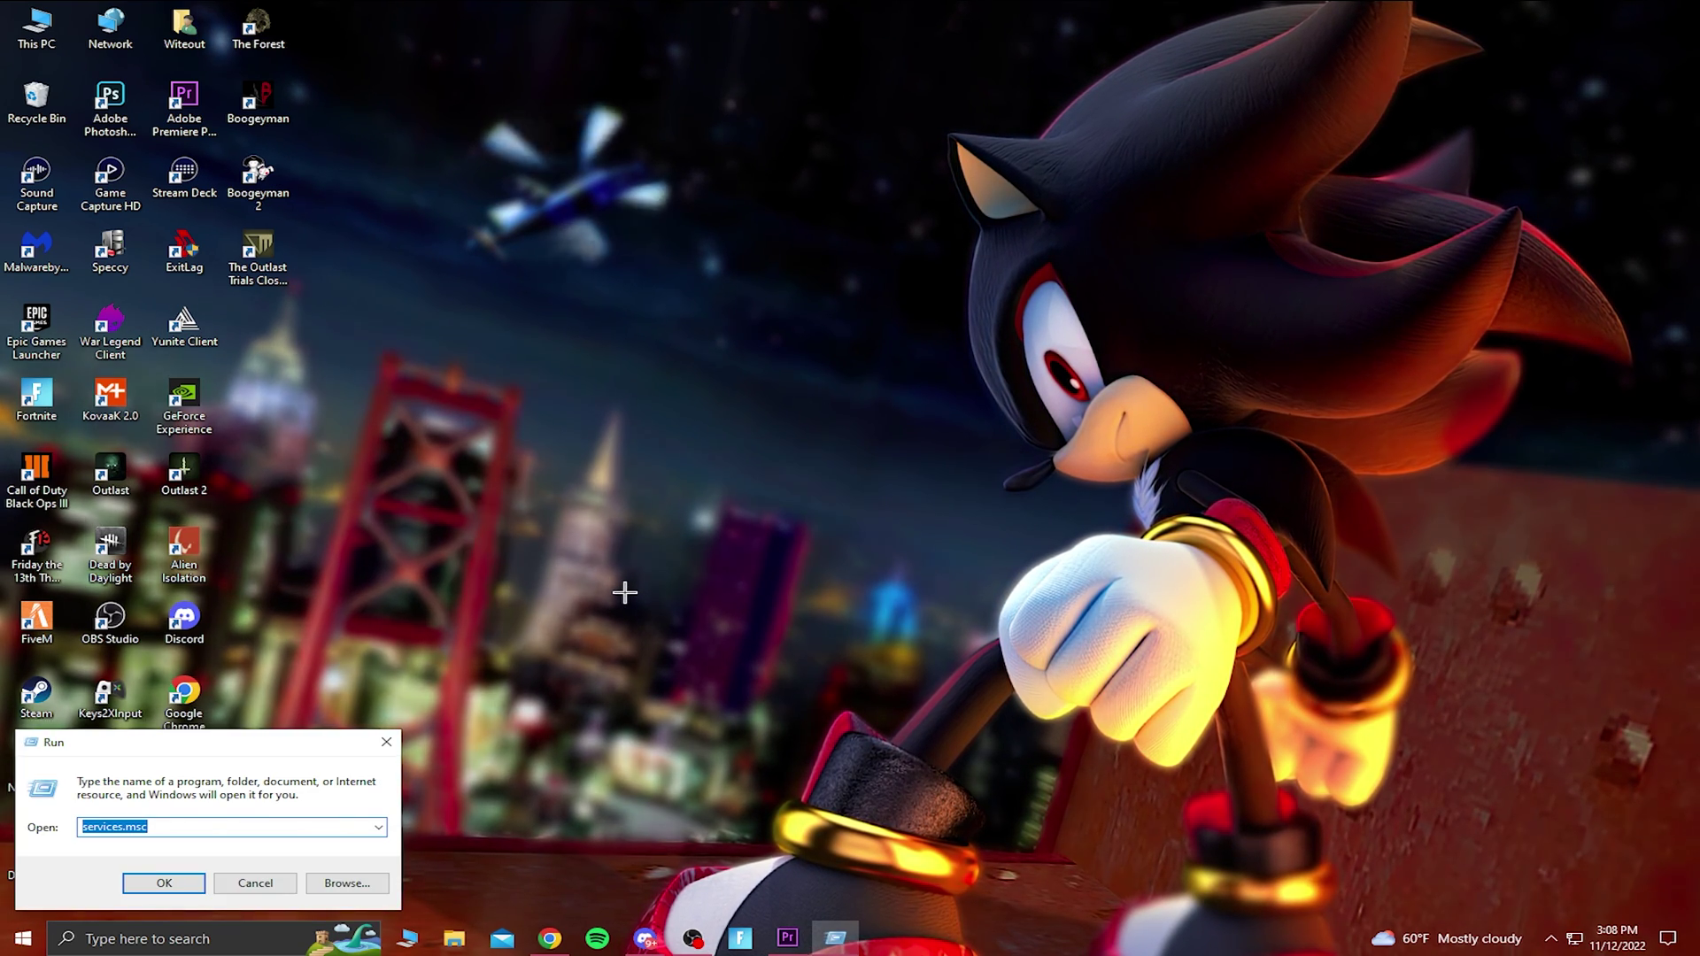
text(%temp)
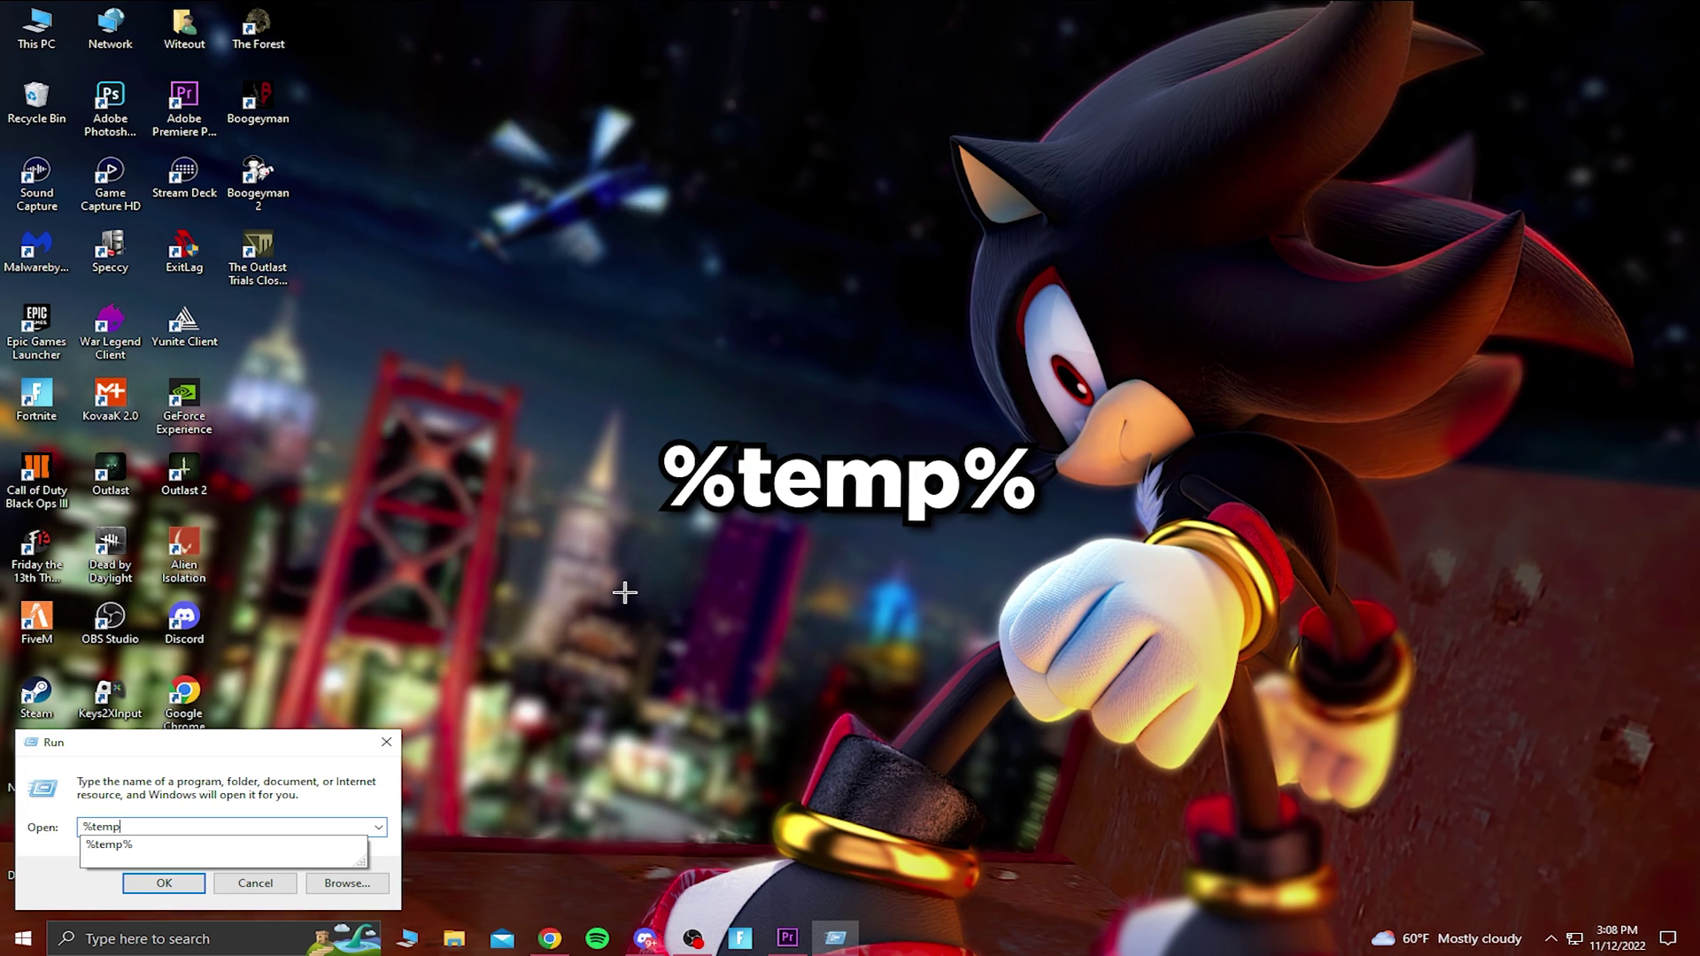
click(106, 844)
key(Return)
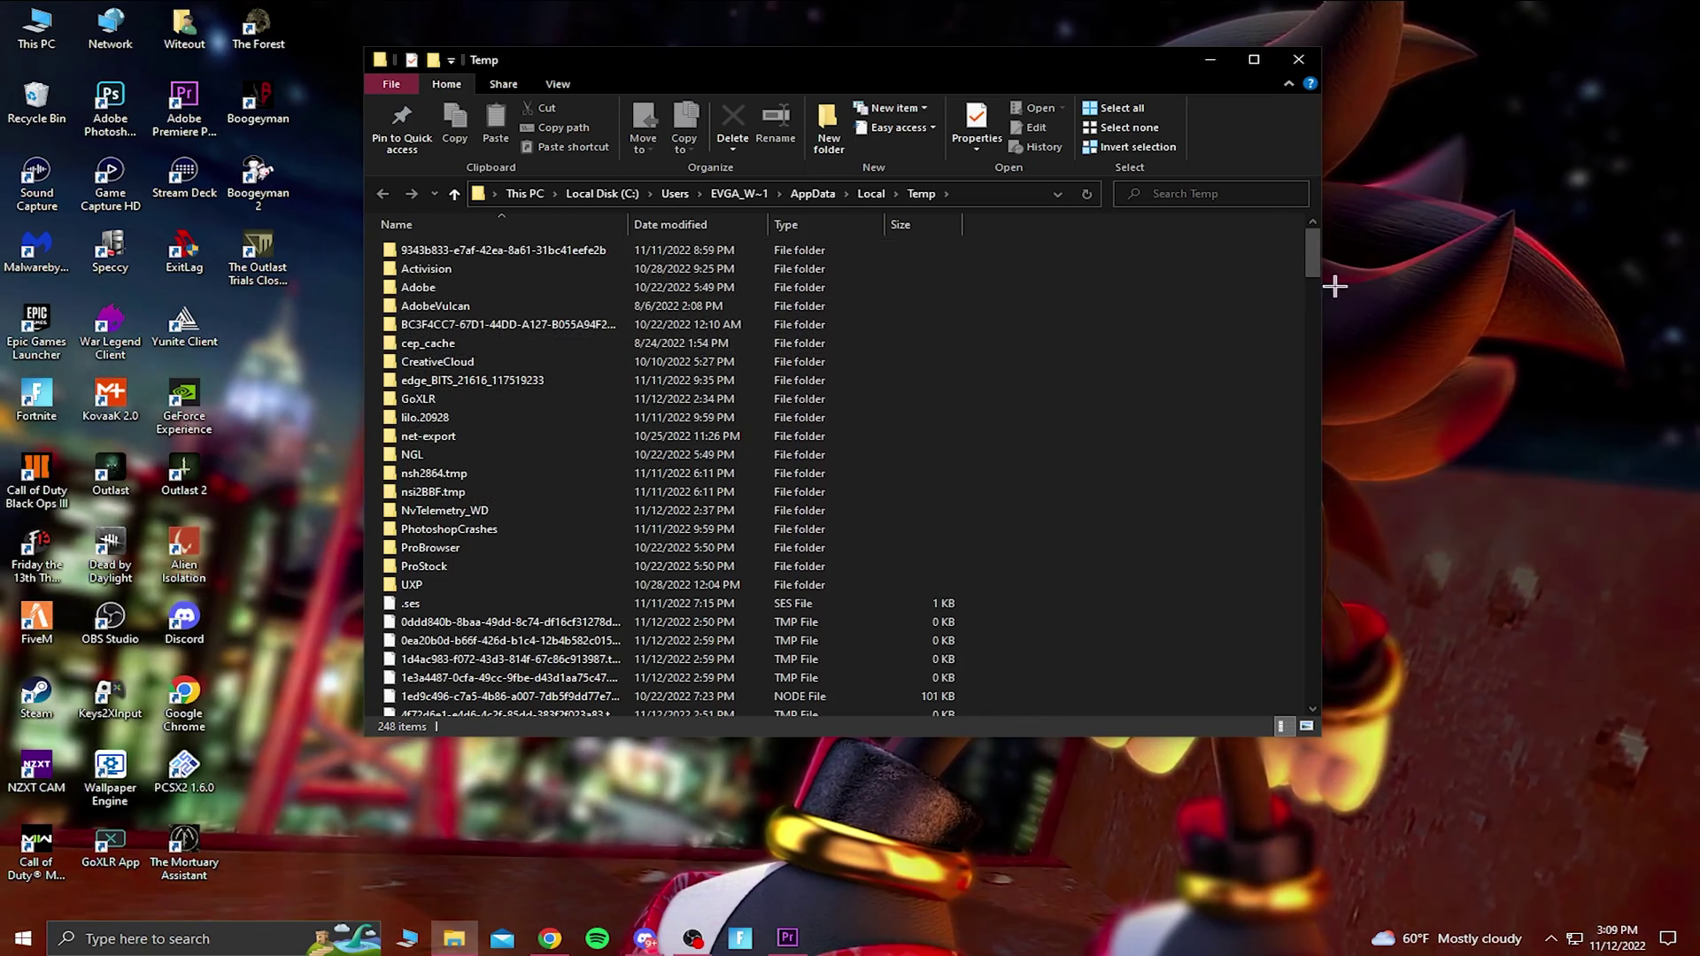
Step: Select every file and folder in the Temp folder and delete them all
scroll(1298, 290, down, 5)
scroll(1283, 333, down, 20)
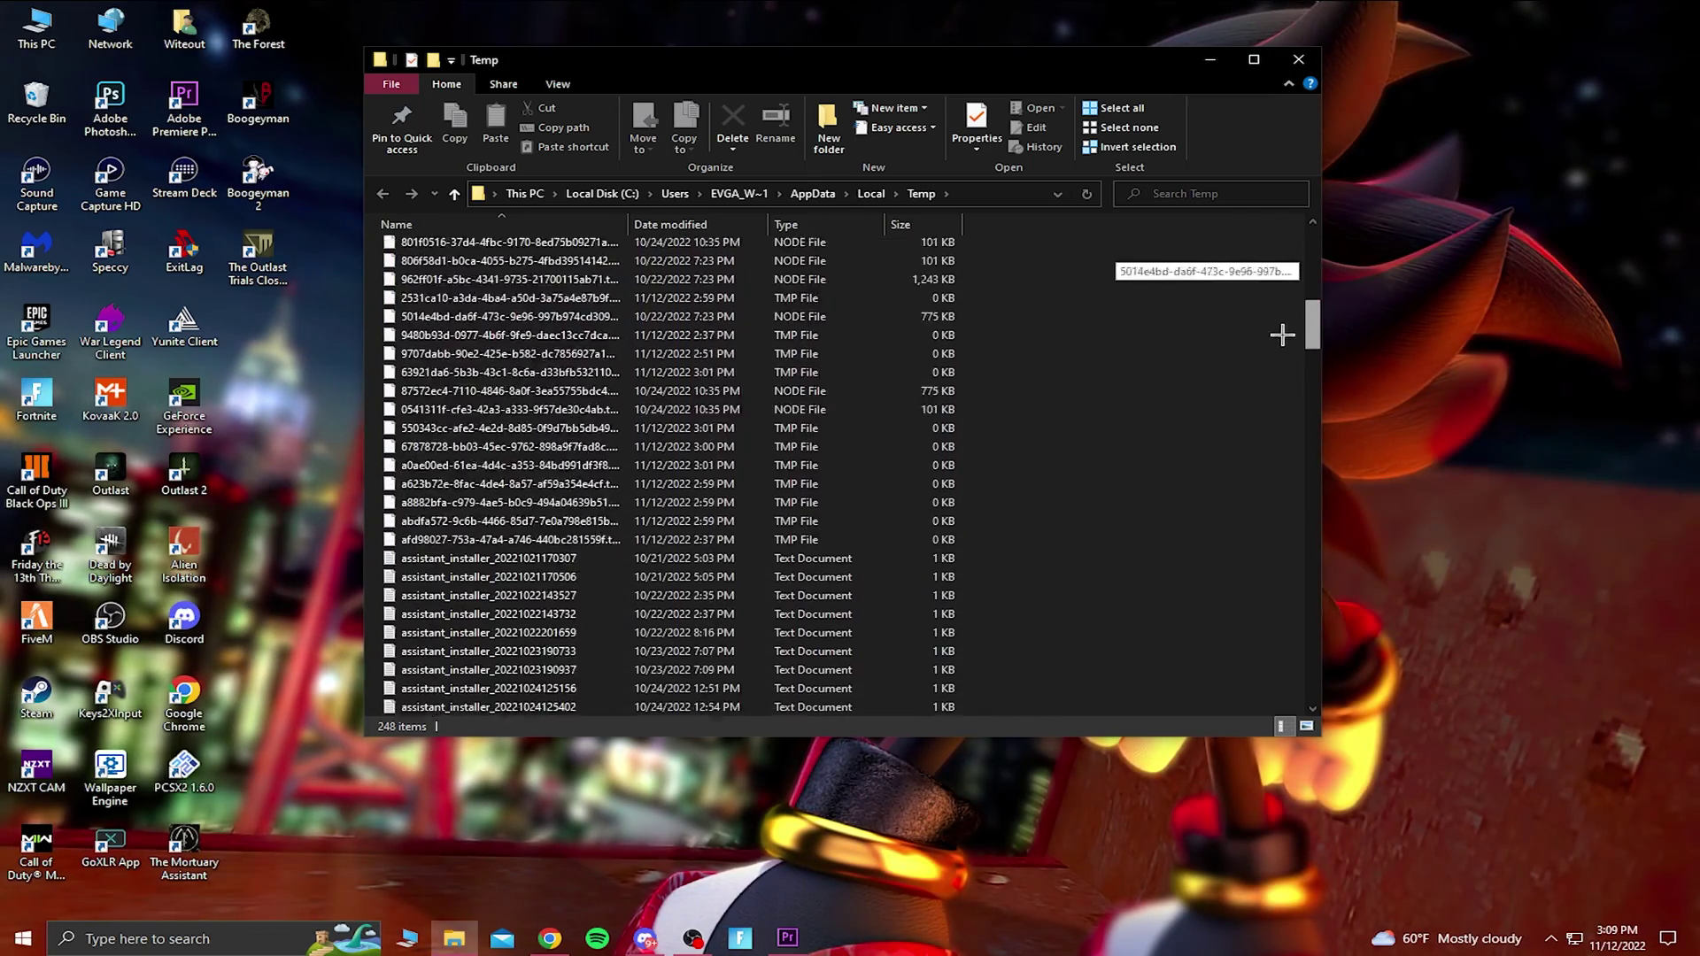
scroll(1255, 473, down, 18)
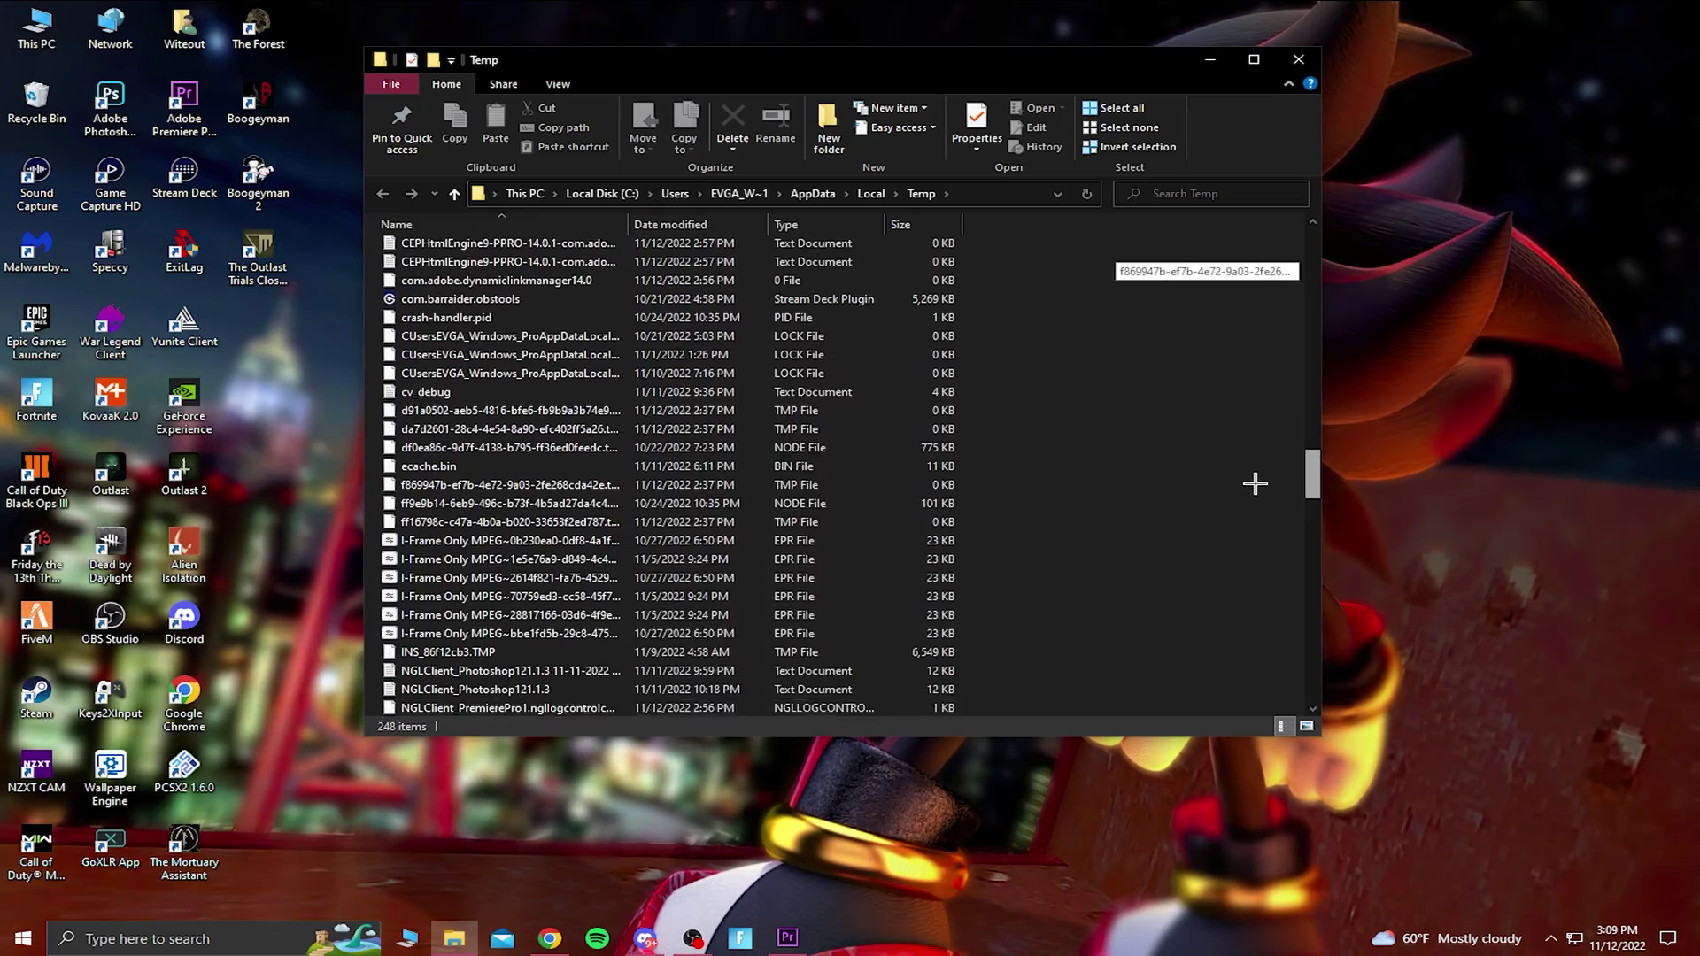
scroll(1240, 583, up, 20)
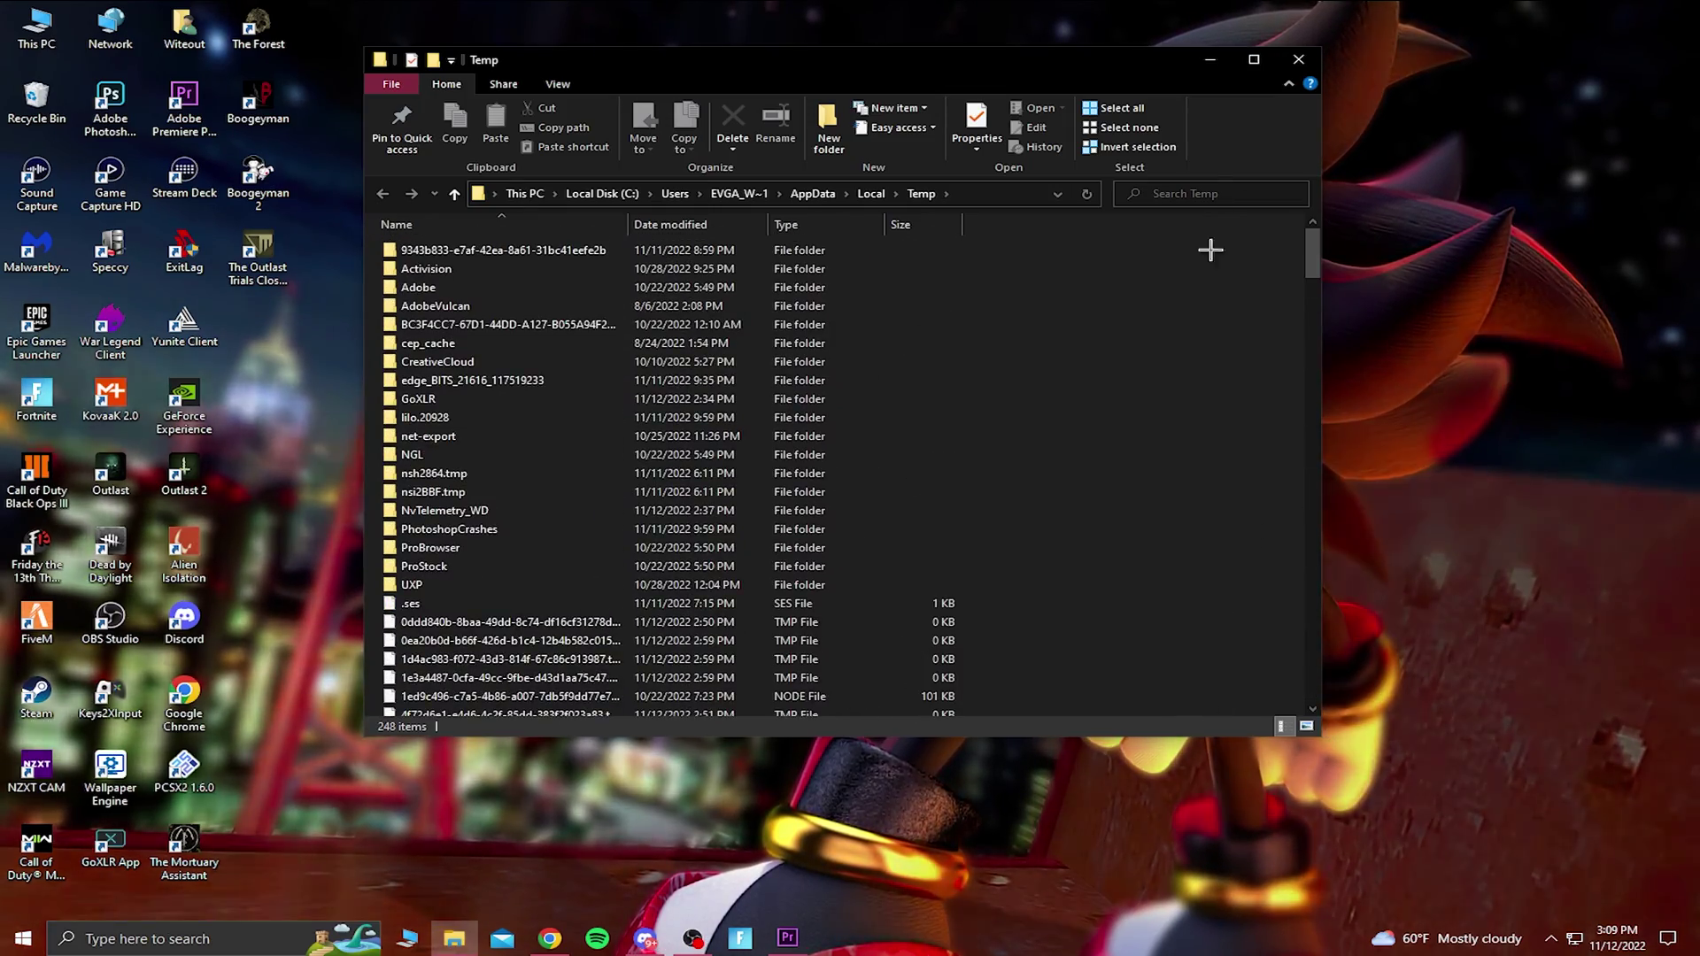
key(ctrl+a)
right_click(857, 379)
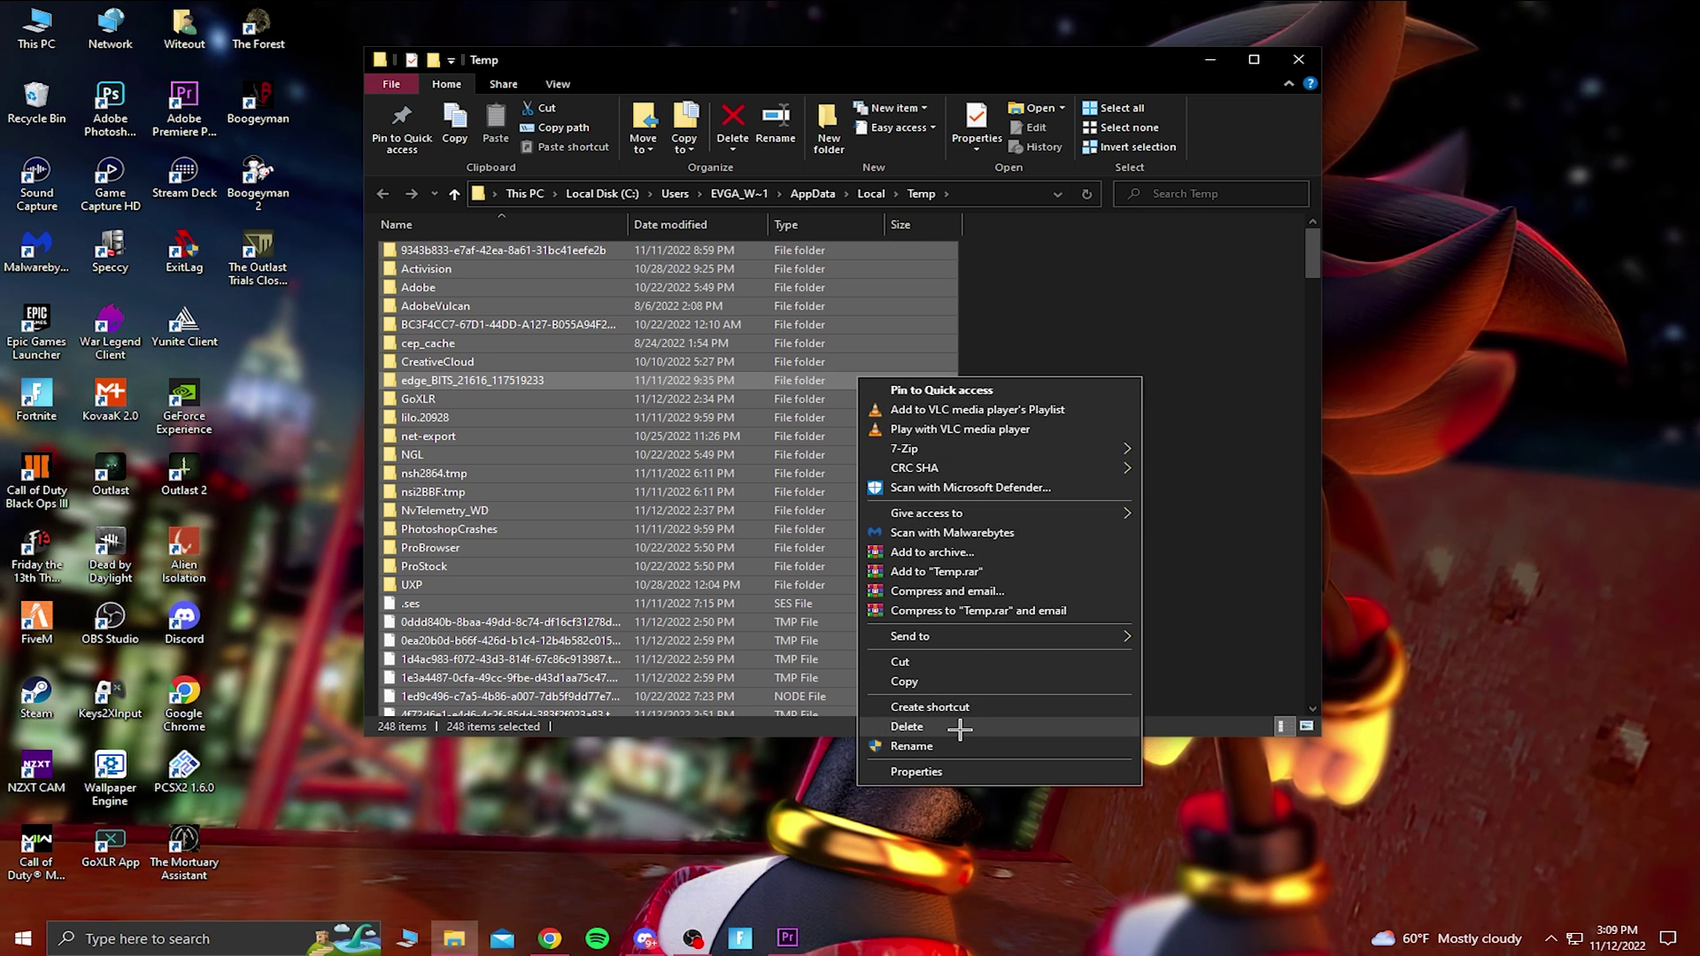
click(960, 728)
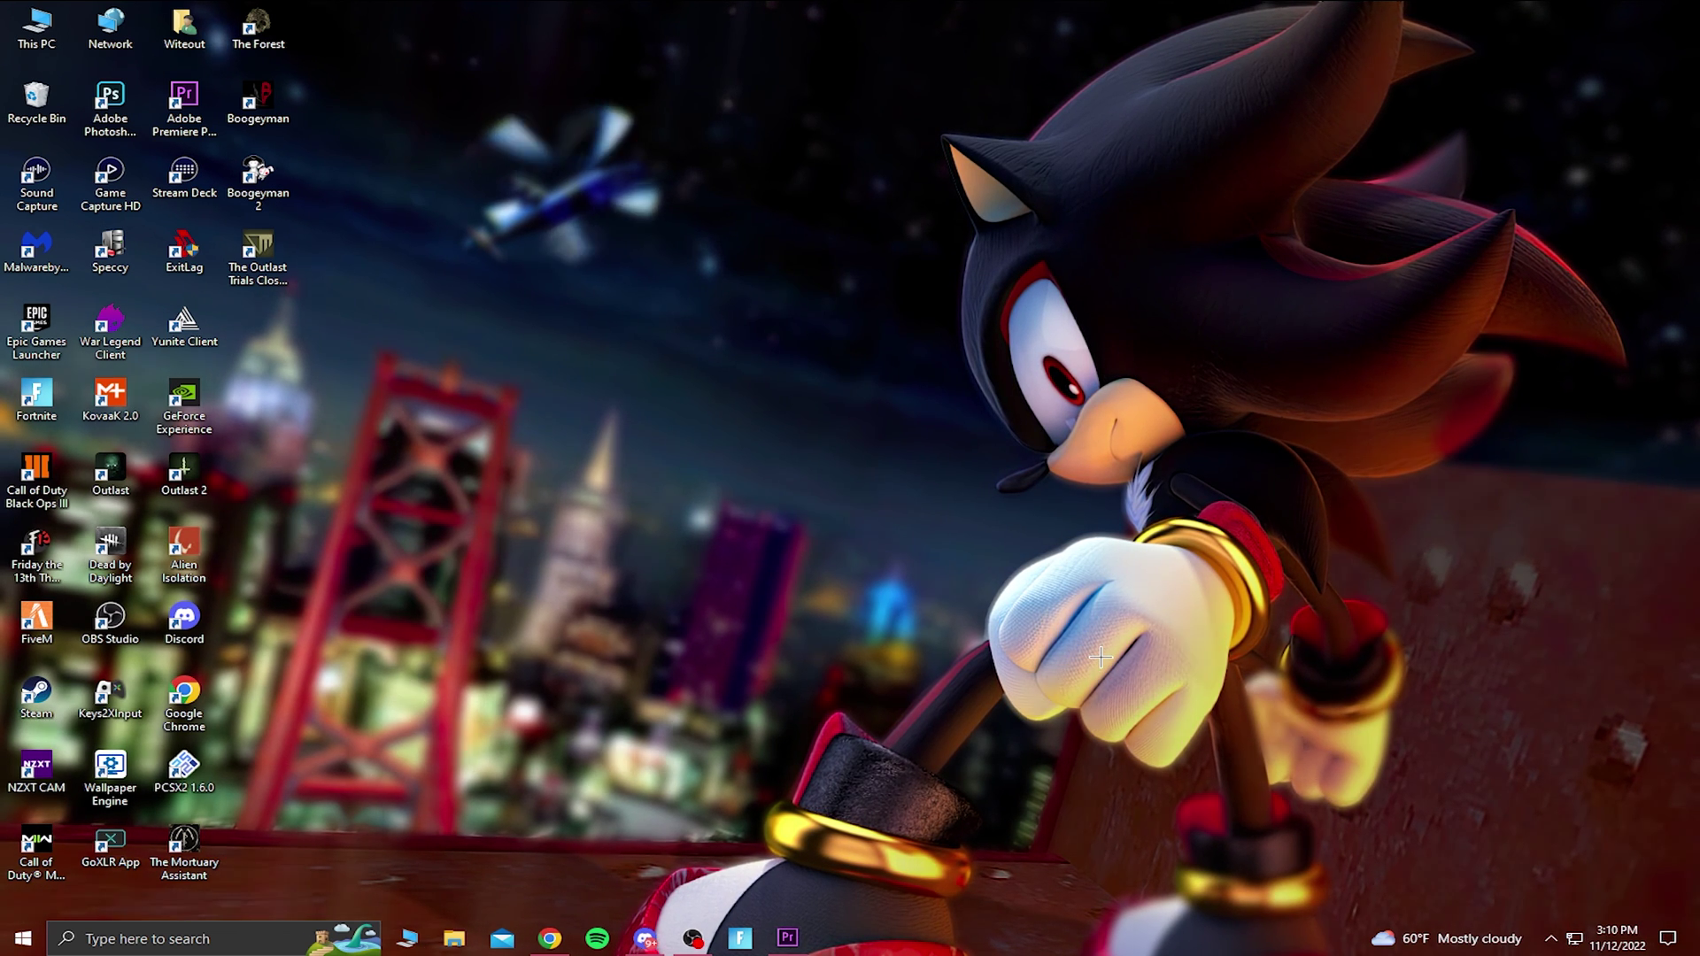
Step: Search Windows for "game mode settings", open that page and go to its related Graphics settings
click(265, 947)
text(game mode settings)
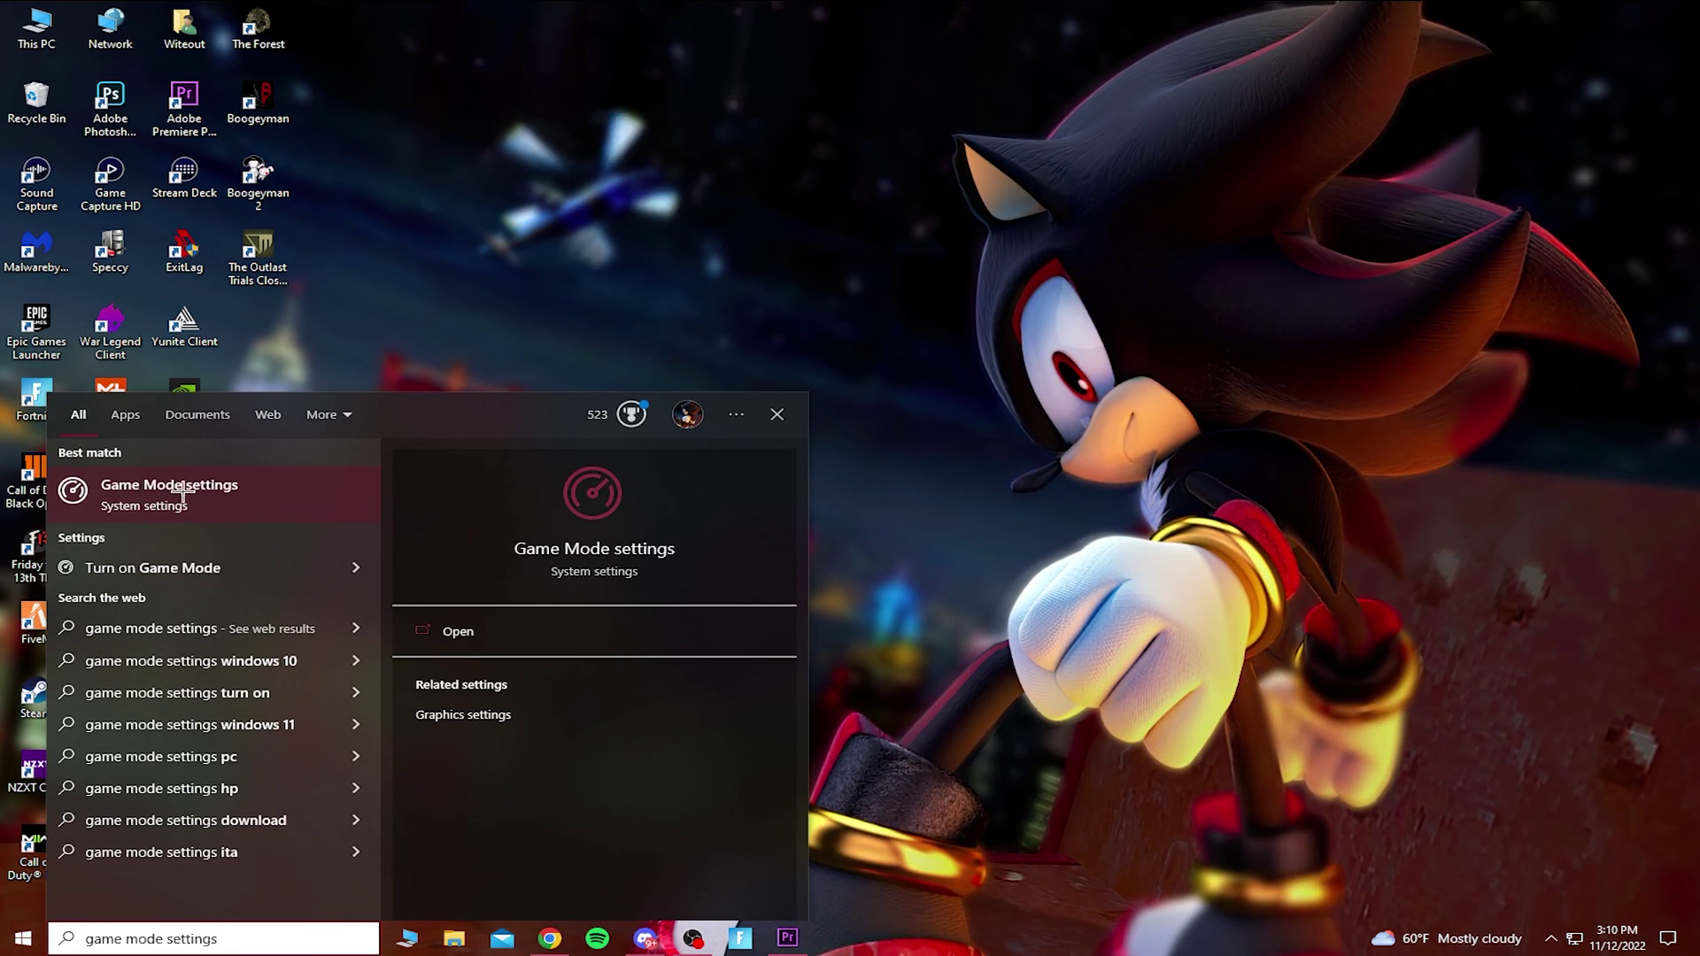
click(184, 495)
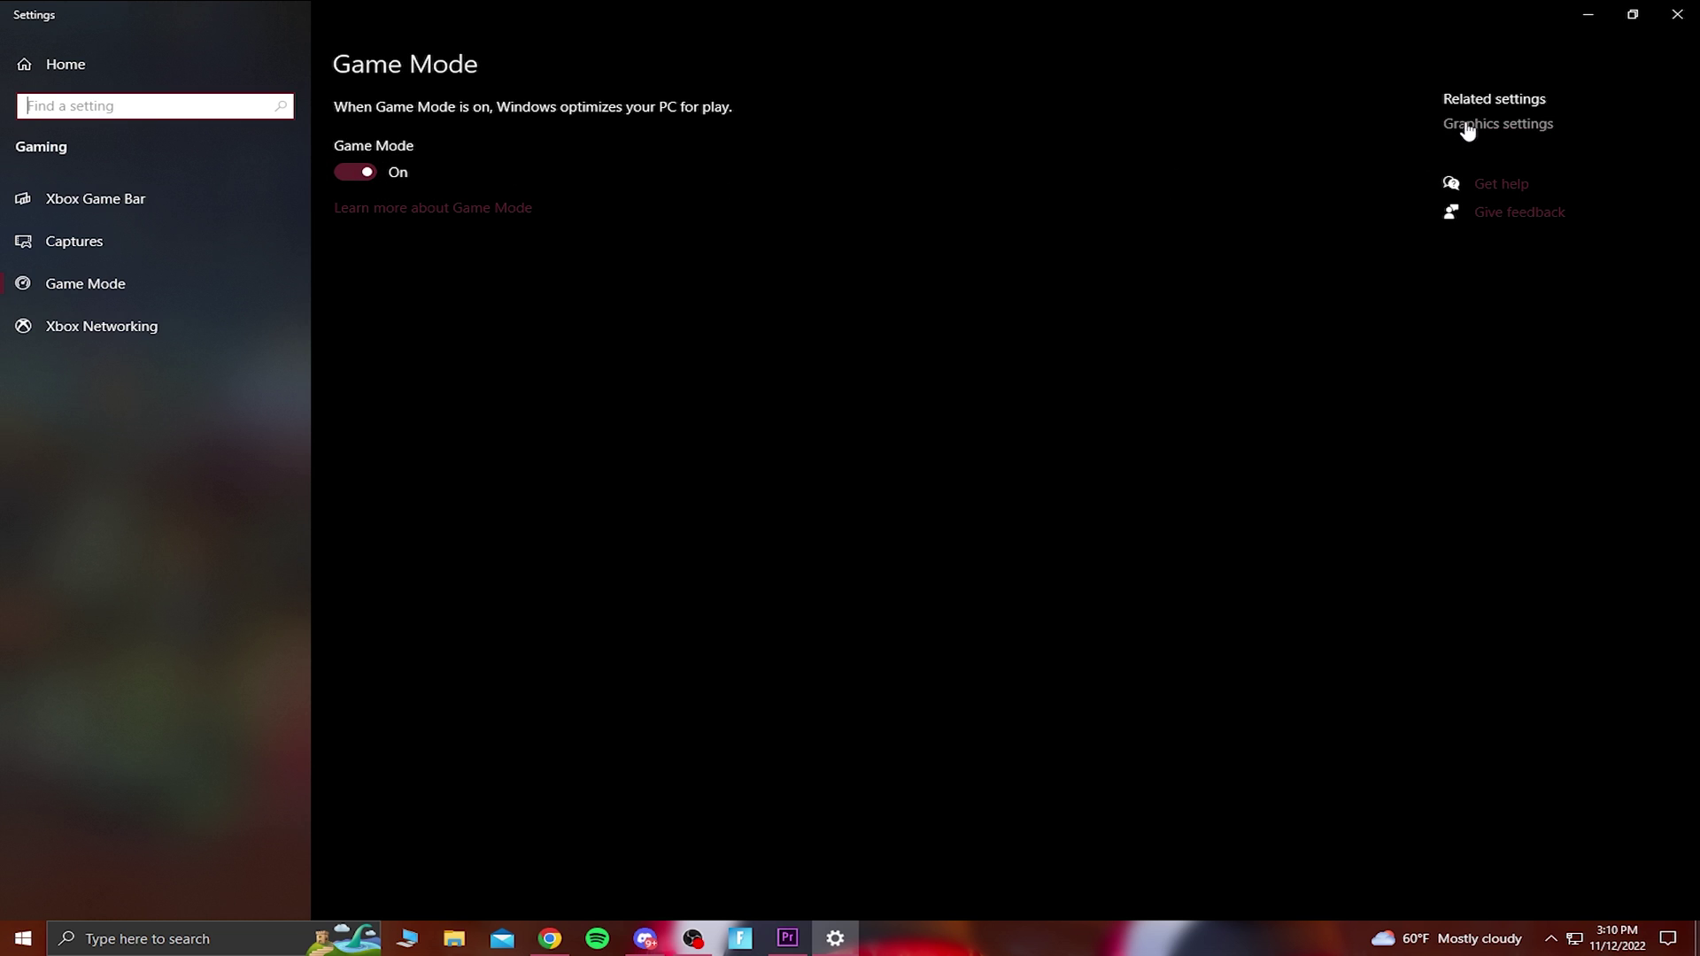
click(1512, 127)
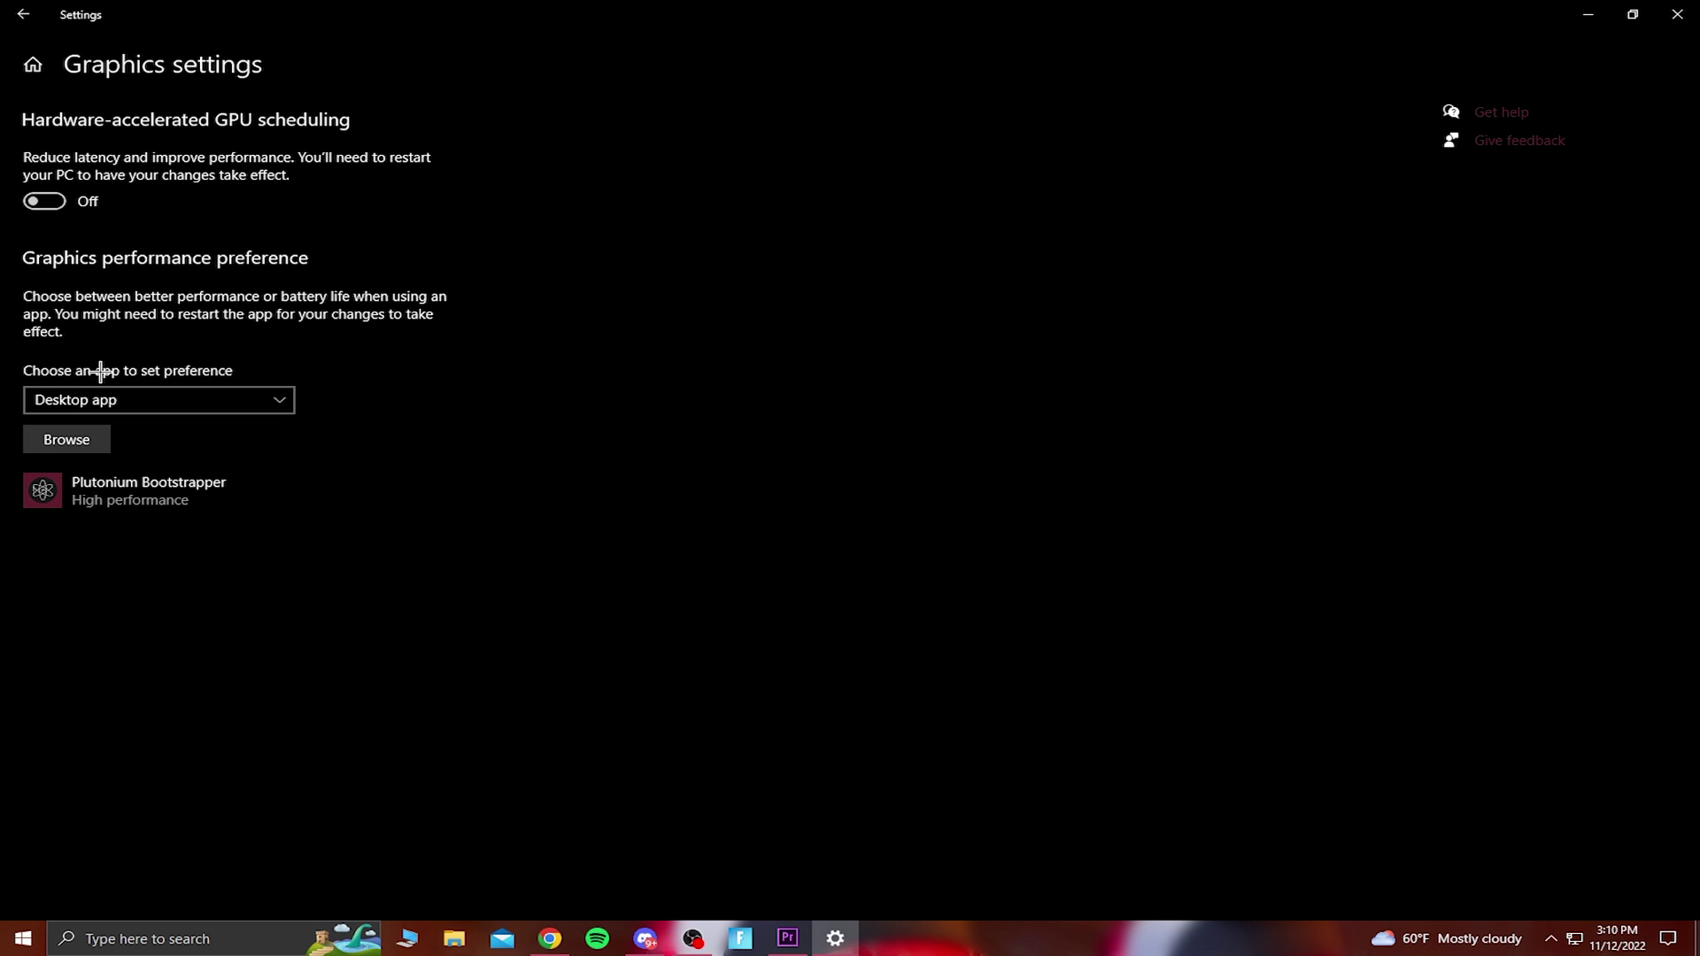
Step: Start adding a desktop app to the graphics performance preferences, browsing to C:\Program Files\Epic Games
click(127, 399)
click(108, 397)
click(57, 437)
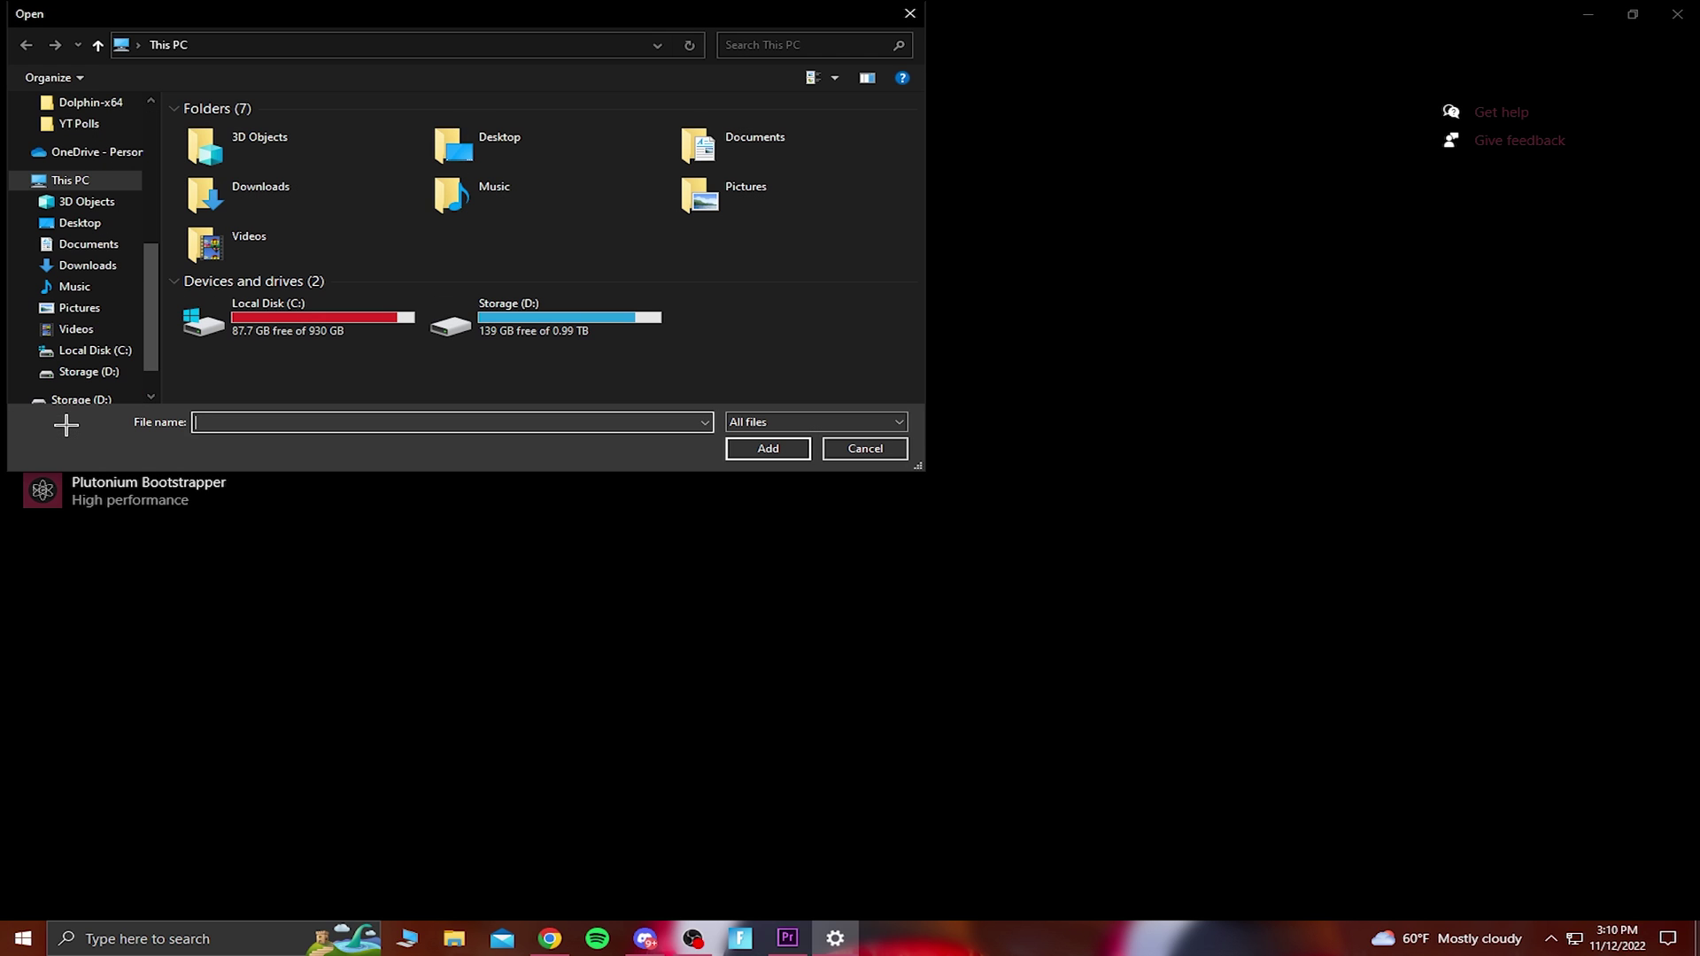
click(301, 321)
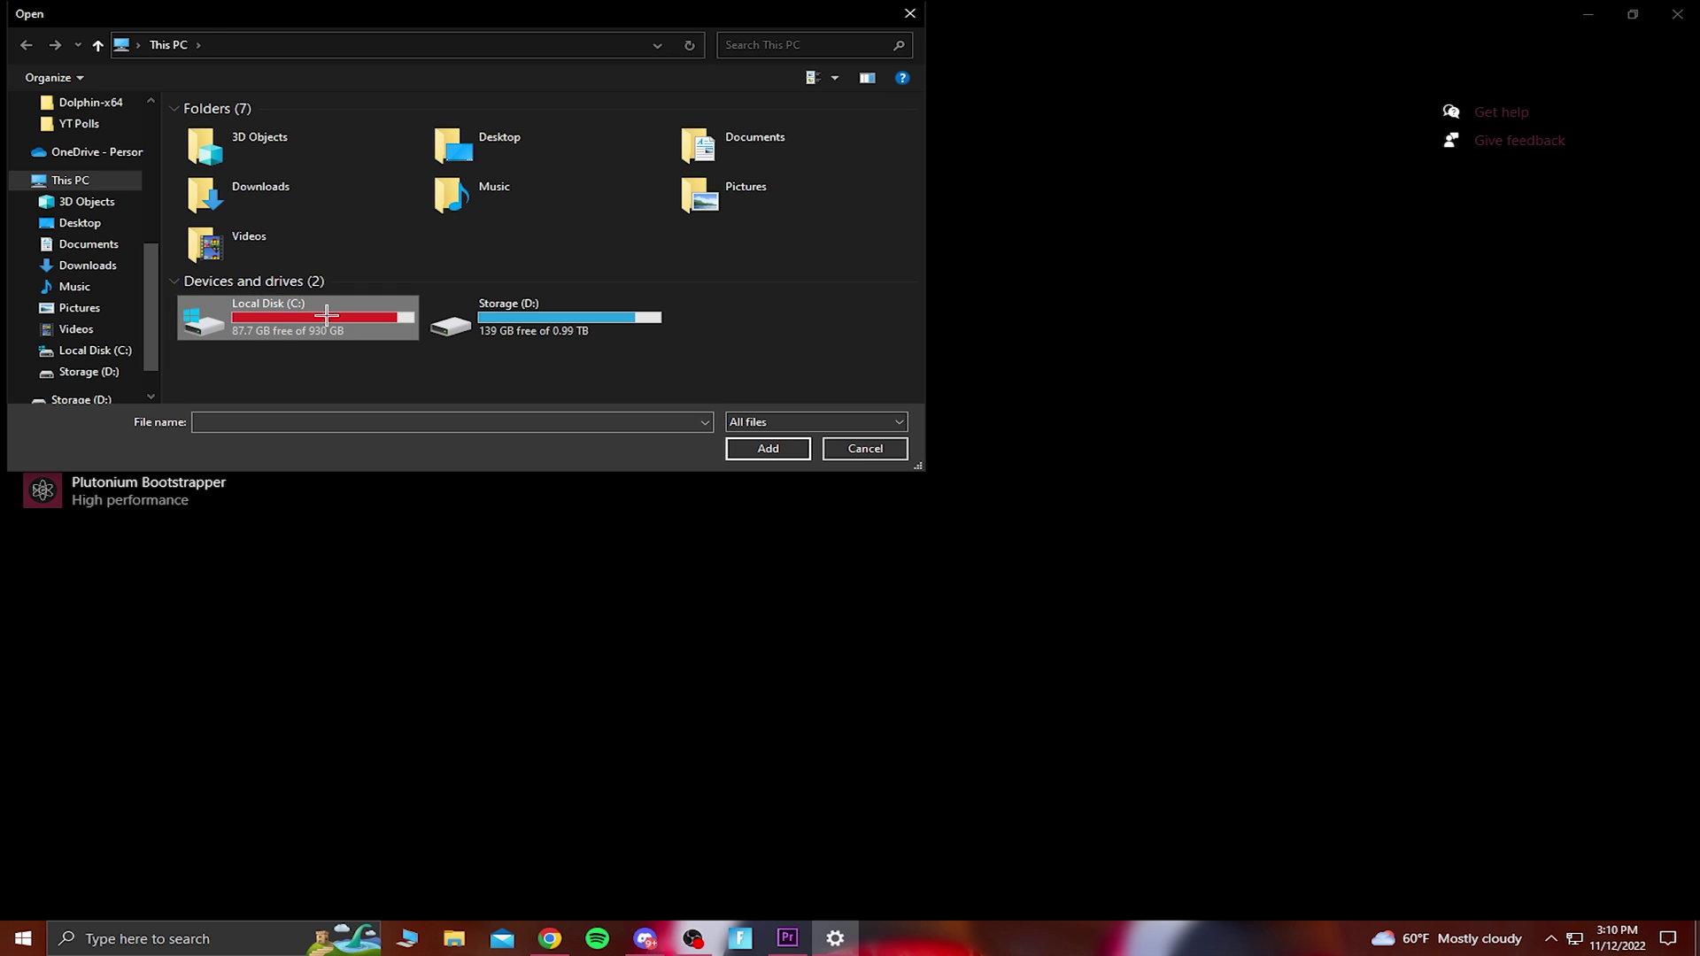
double_click(327, 316)
click(319, 223)
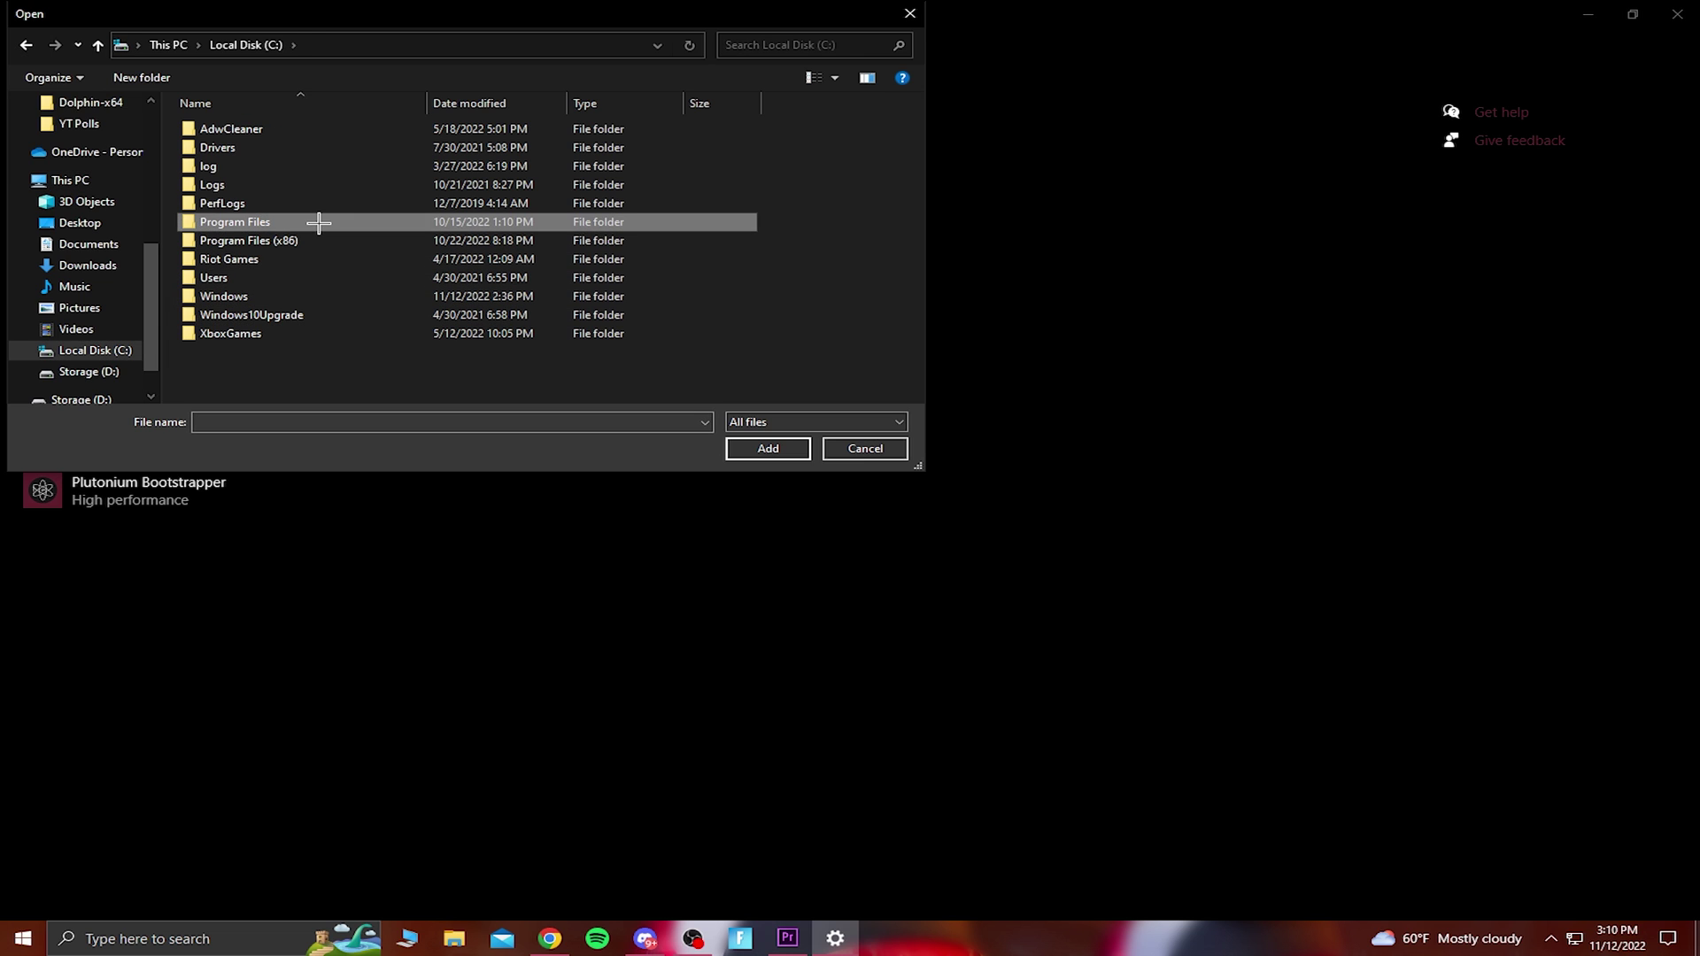
double_click(319, 222)
double_click(317, 235)
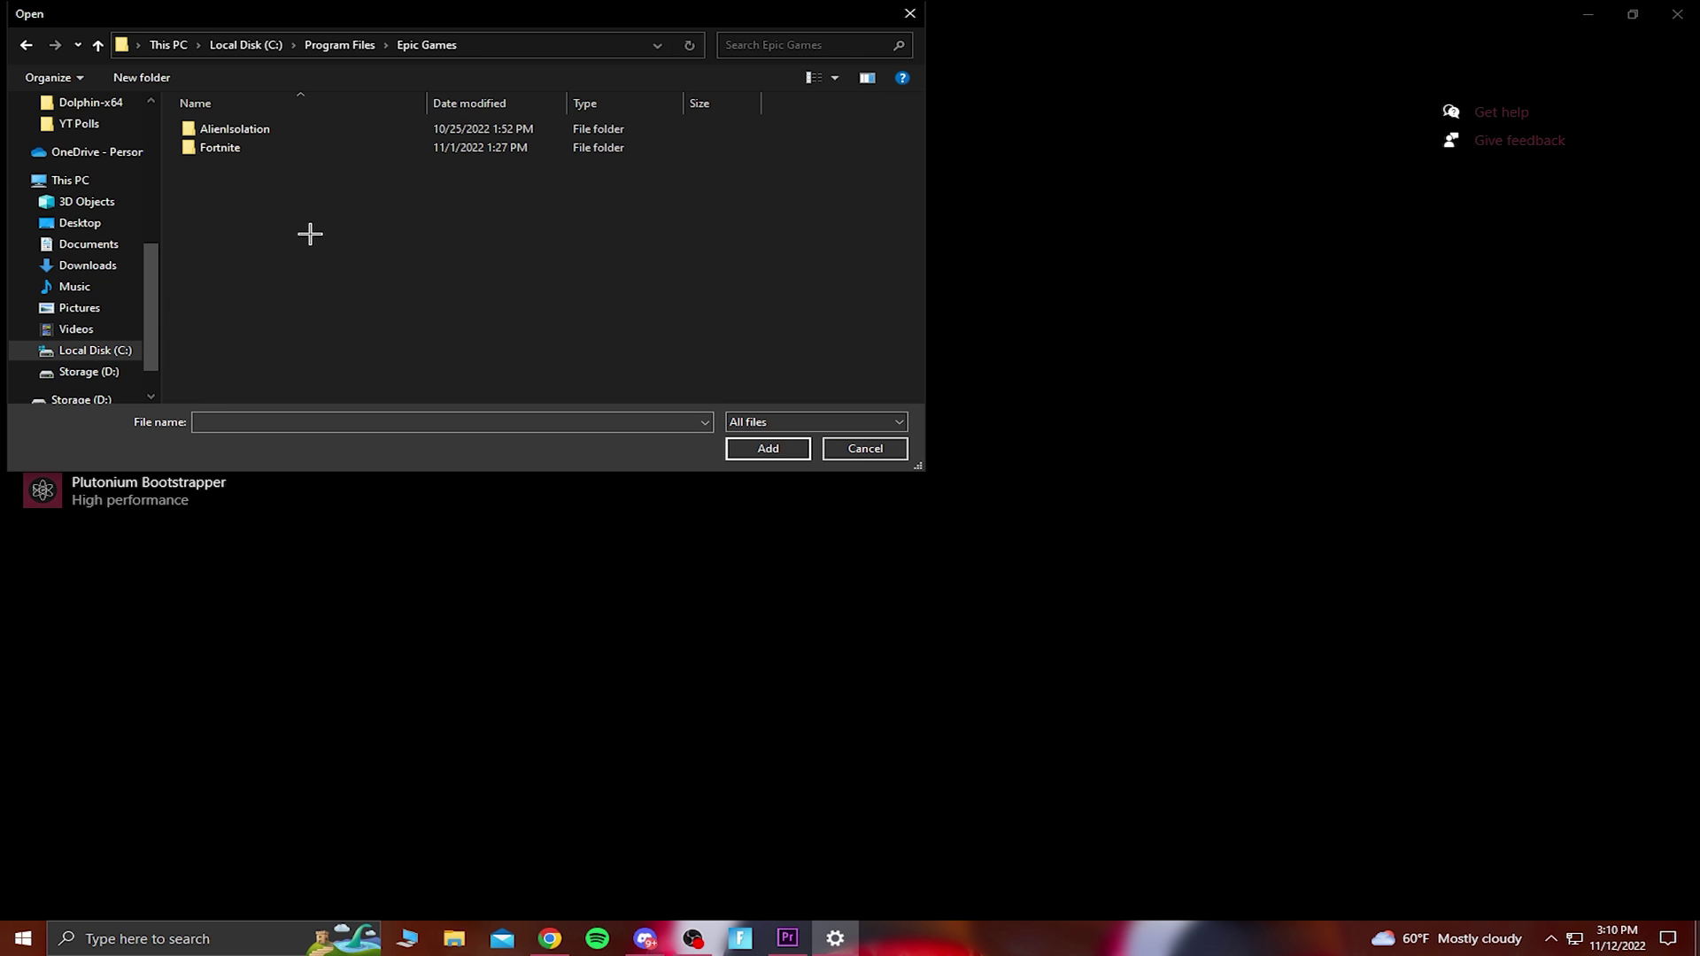
Step: Add FortniteClient-Win64-Shipping from Fortnite\FortniteGame\Binaries\Win64 and save its graphics preference as High performance
double_click(306, 145)
double_click(276, 183)
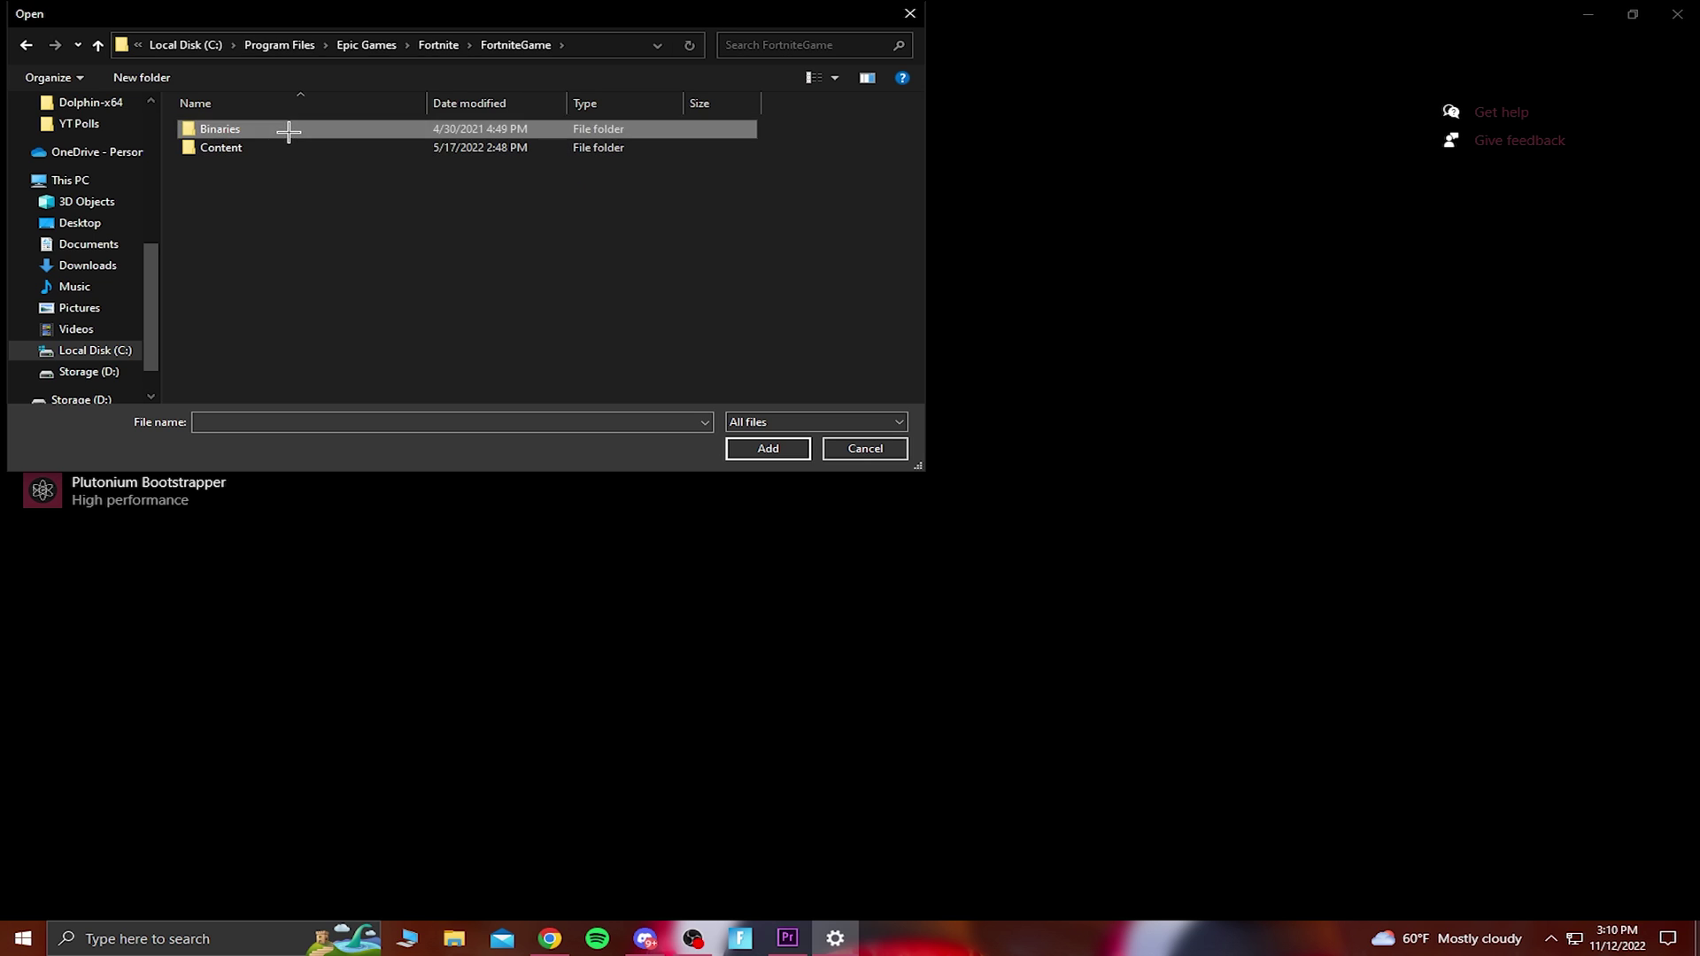
double_click(288, 131)
double_click(279, 146)
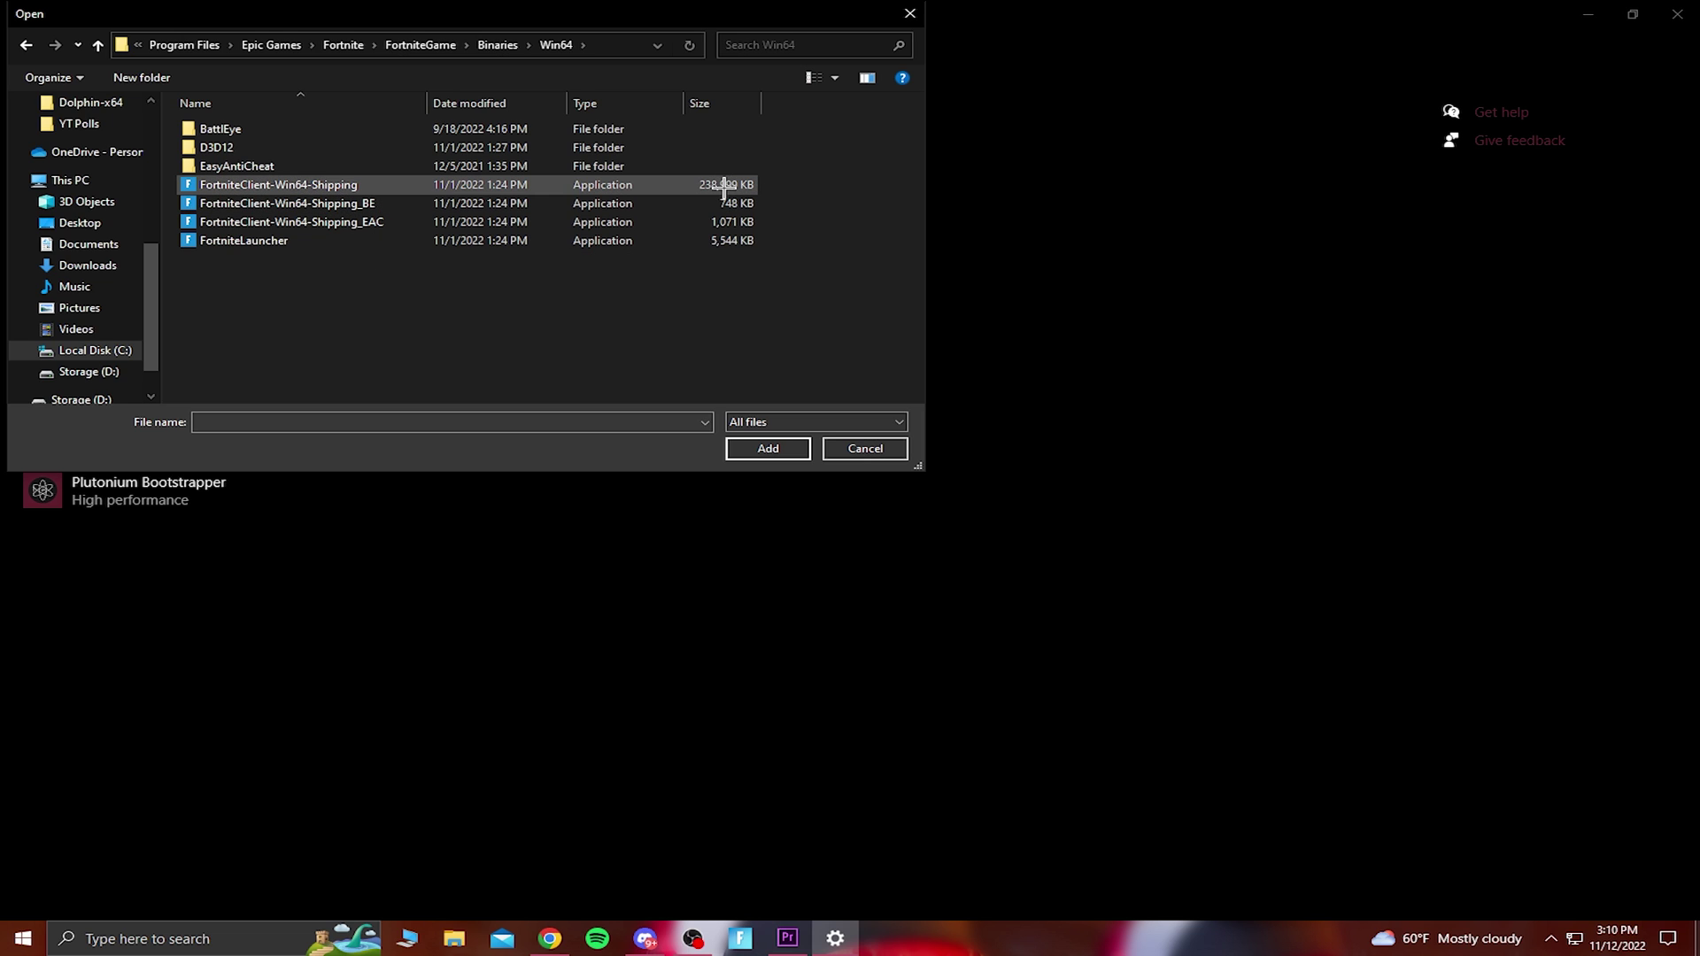
double_click(746, 191)
click(303, 582)
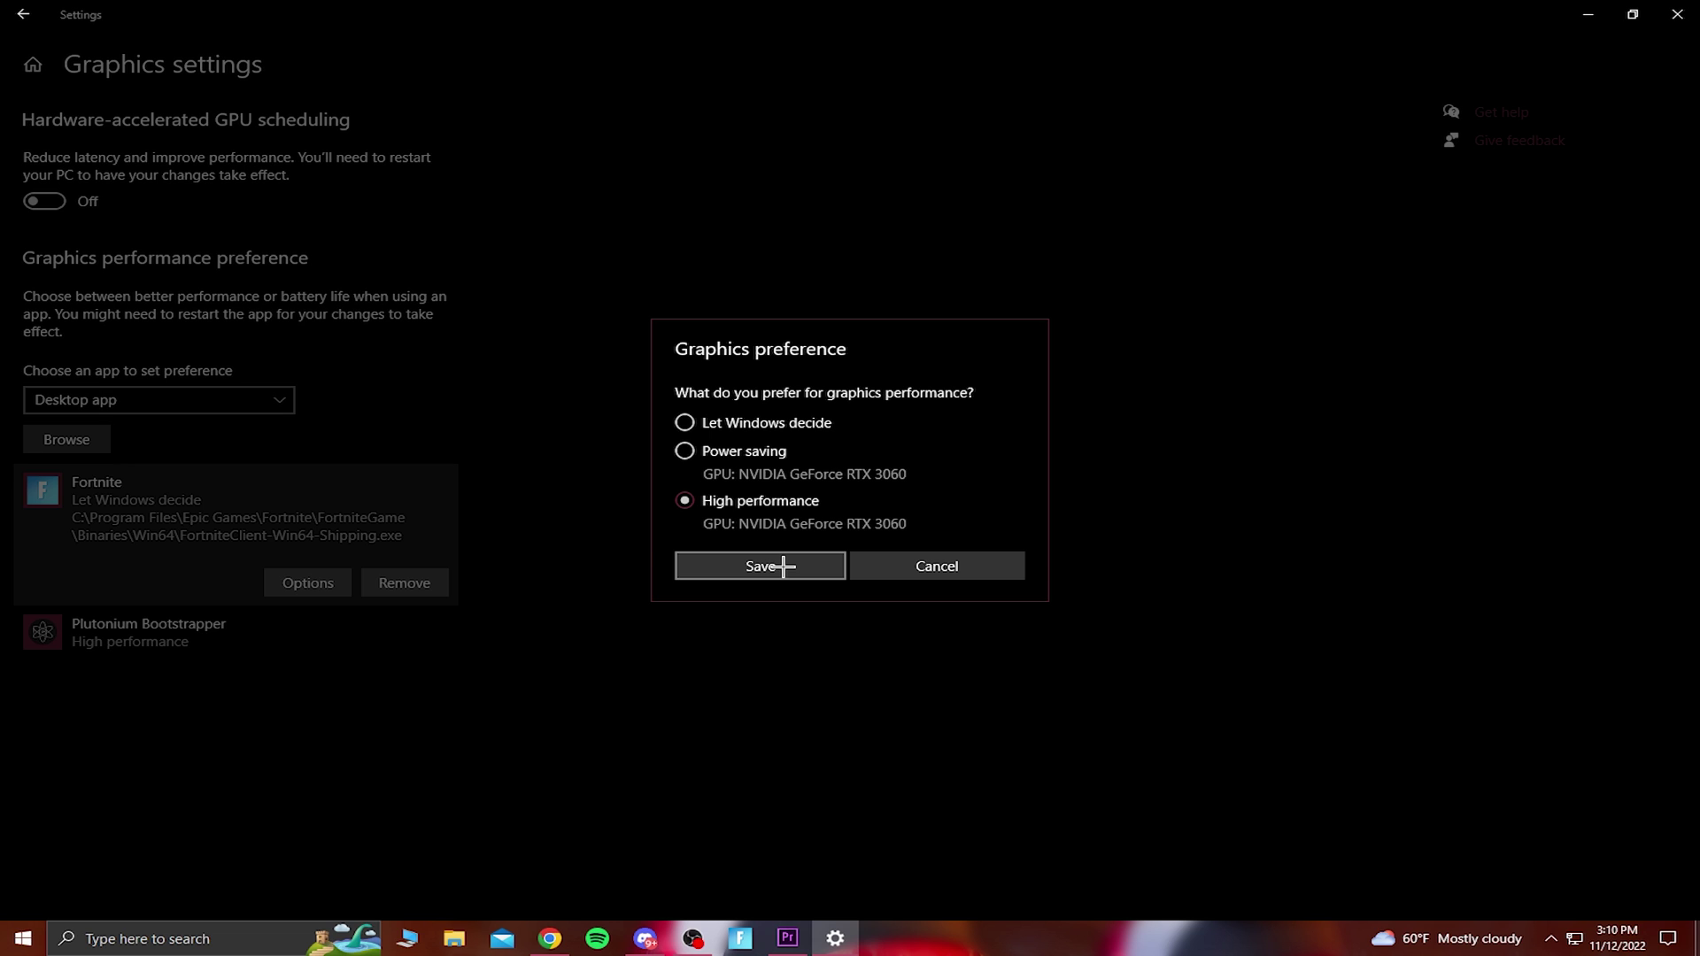
click(759, 566)
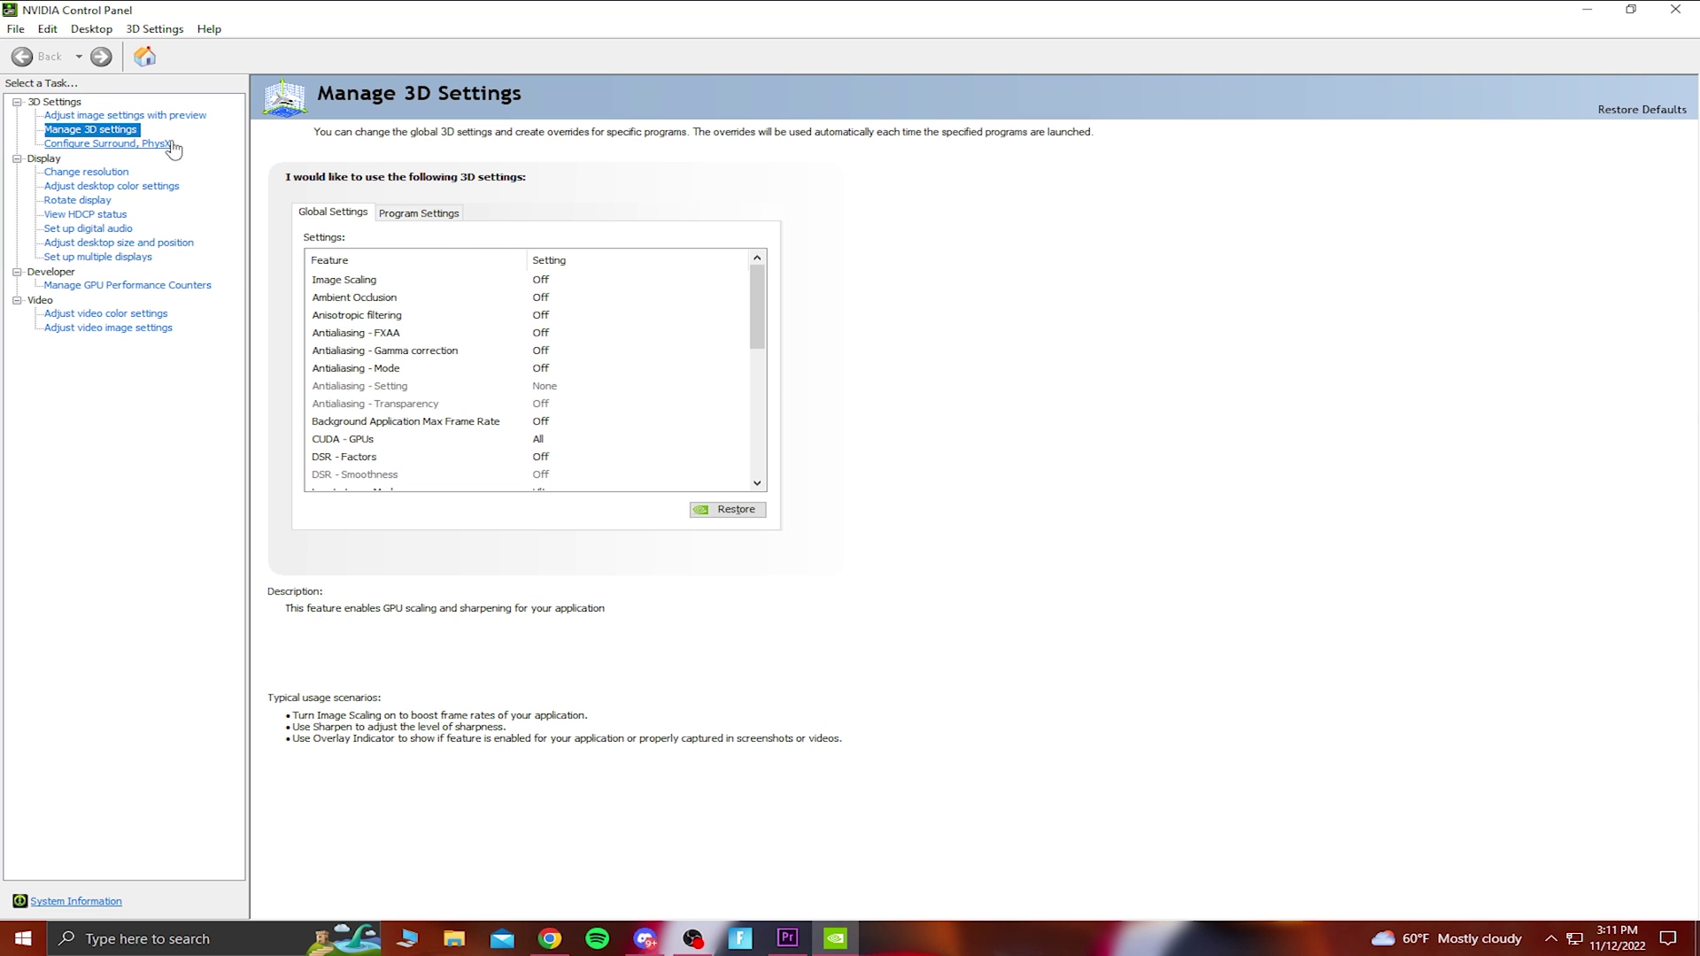
Step: In NVIDIA Control Panel's global 3D settings, examine the Low Latency Mode choices, the Power management mode and the remaining features
drag(755, 283, 775, 355)
click(560, 315)
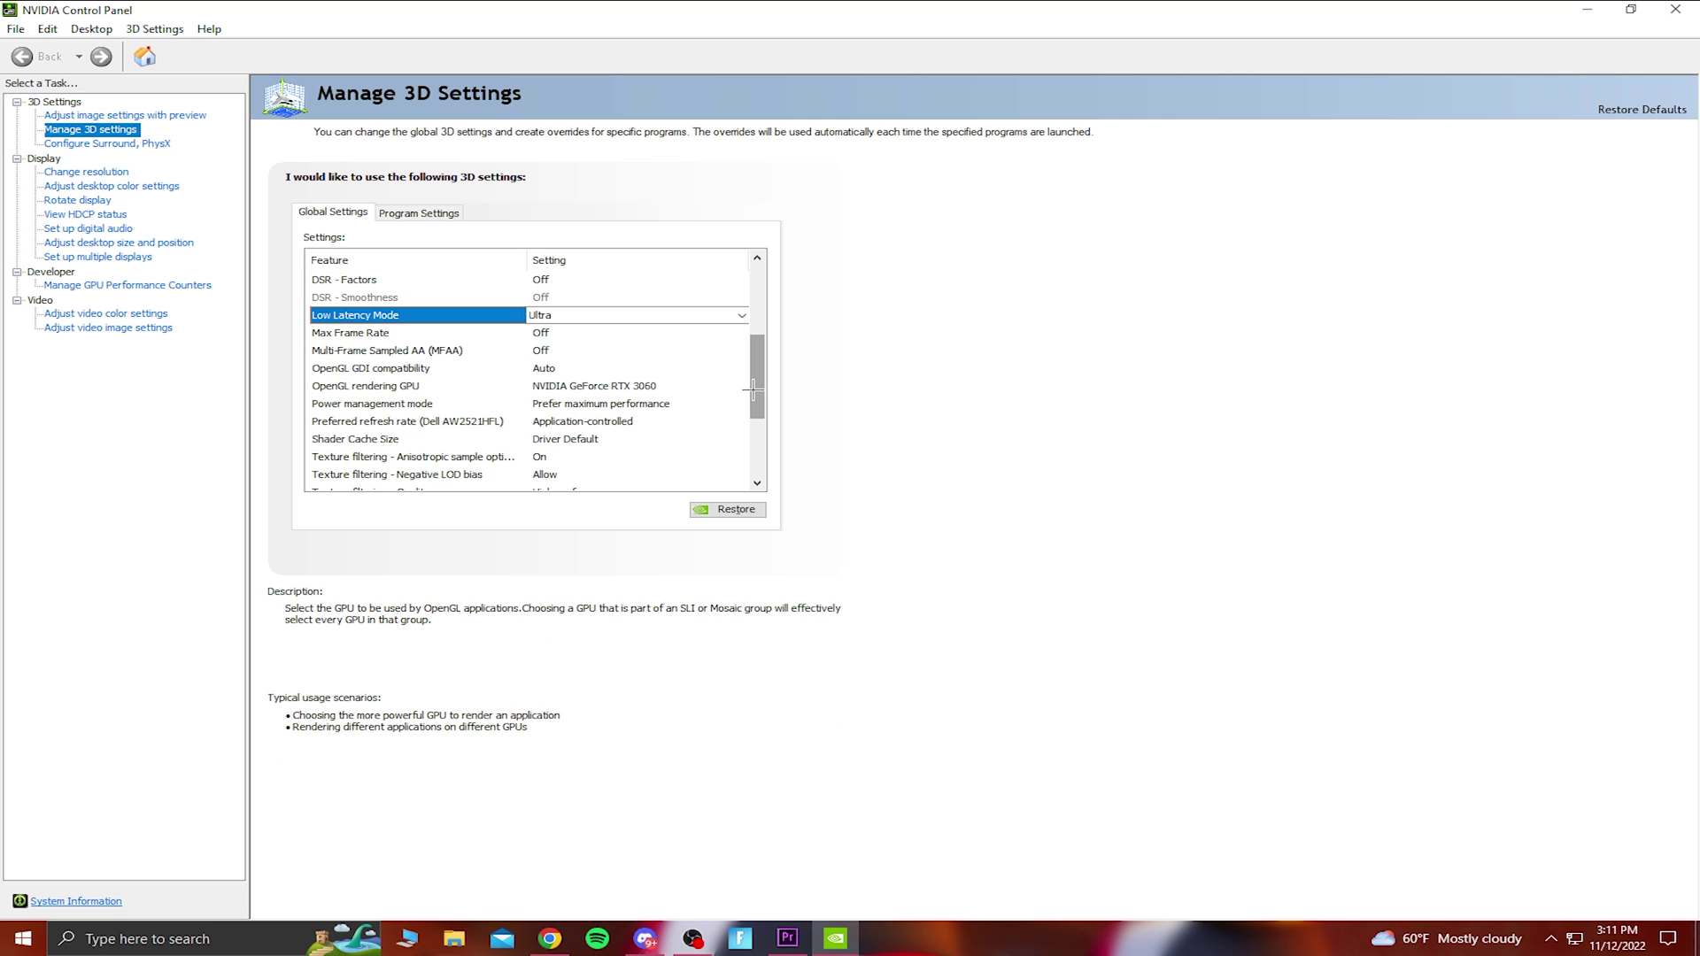
click(553, 317)
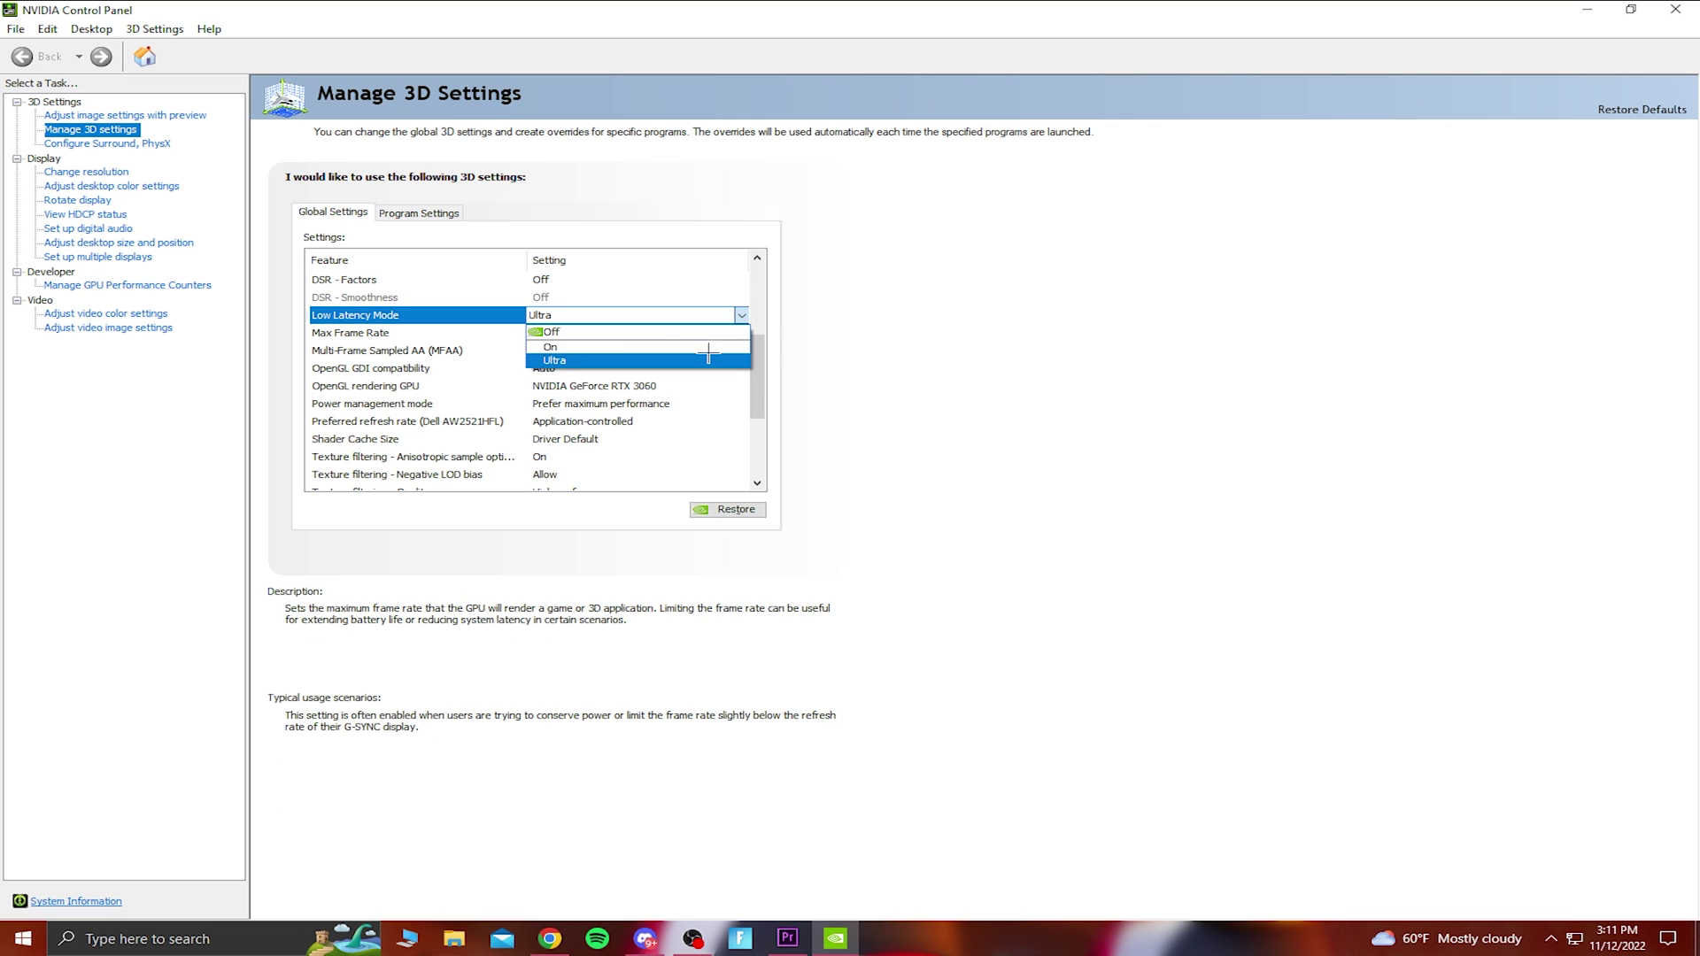
click(952, 335)
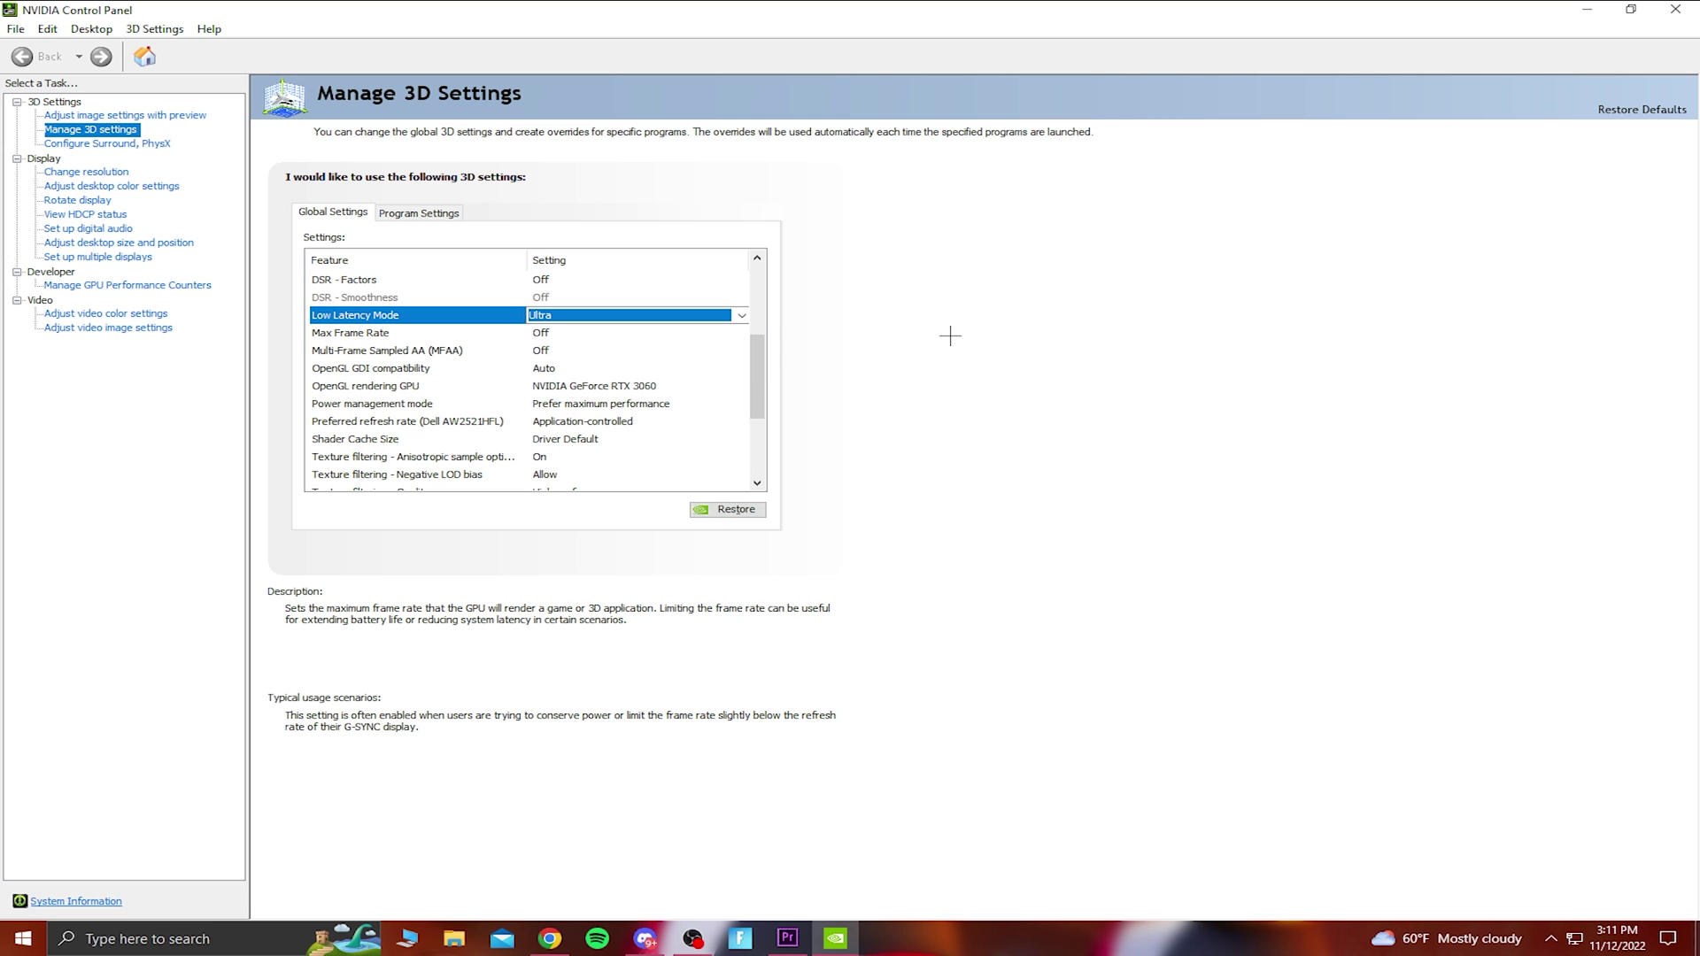
click(609, 406)
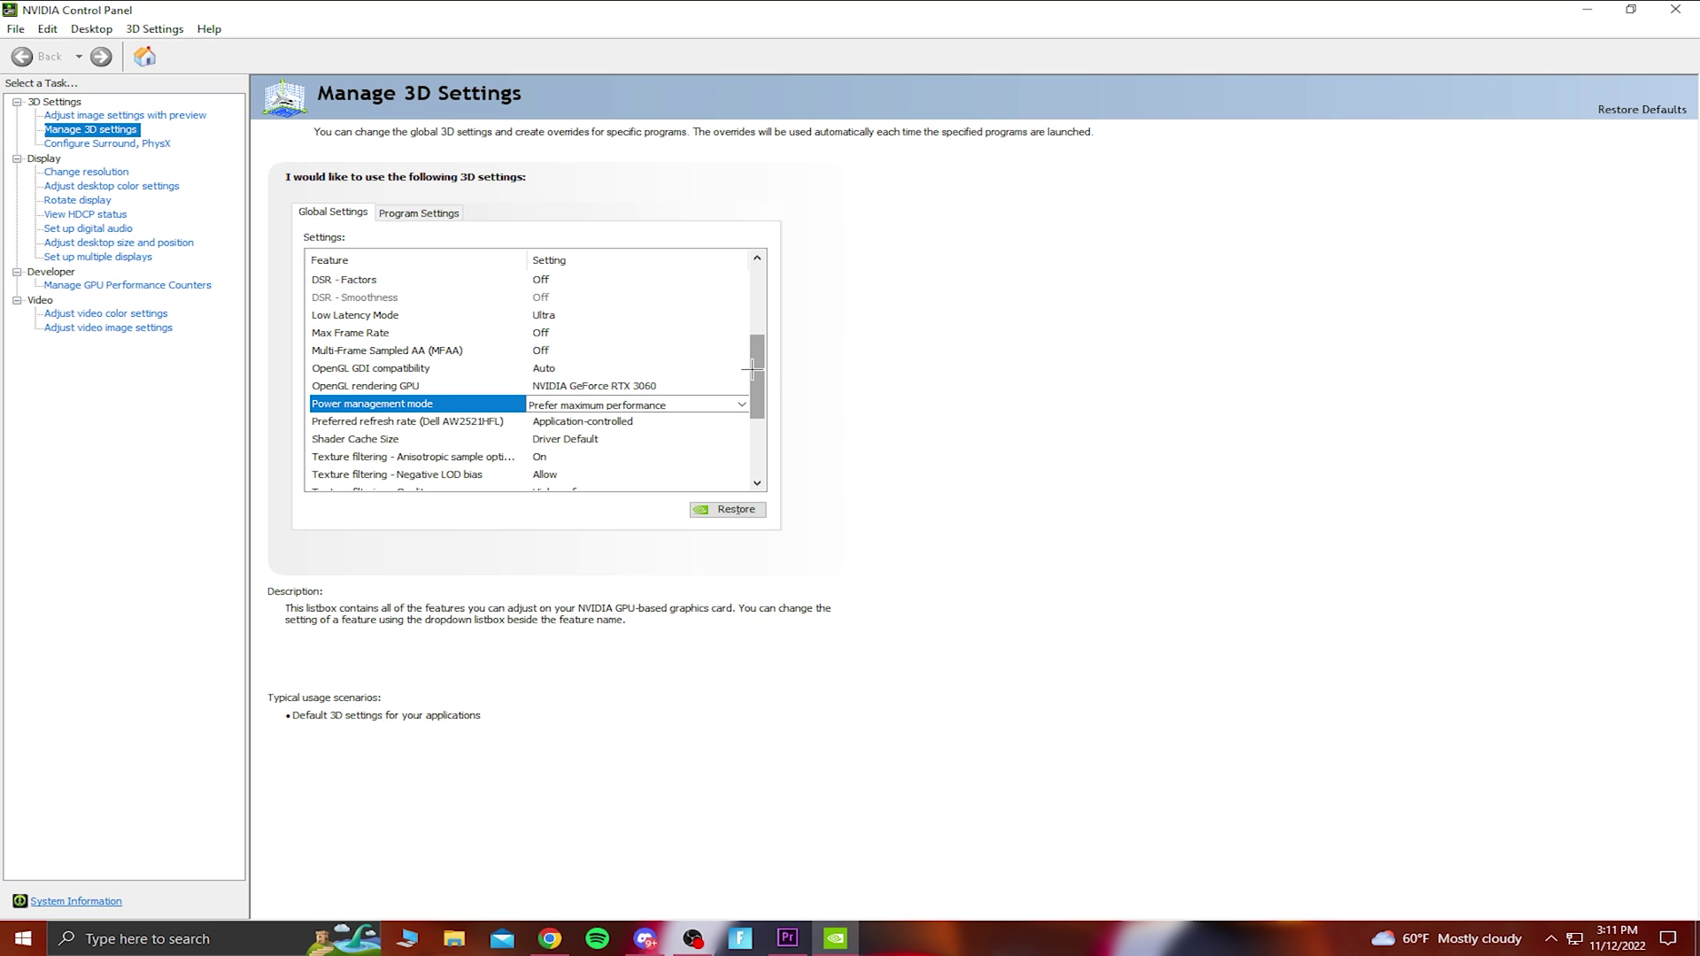
drag(752, 359, 719, 460)
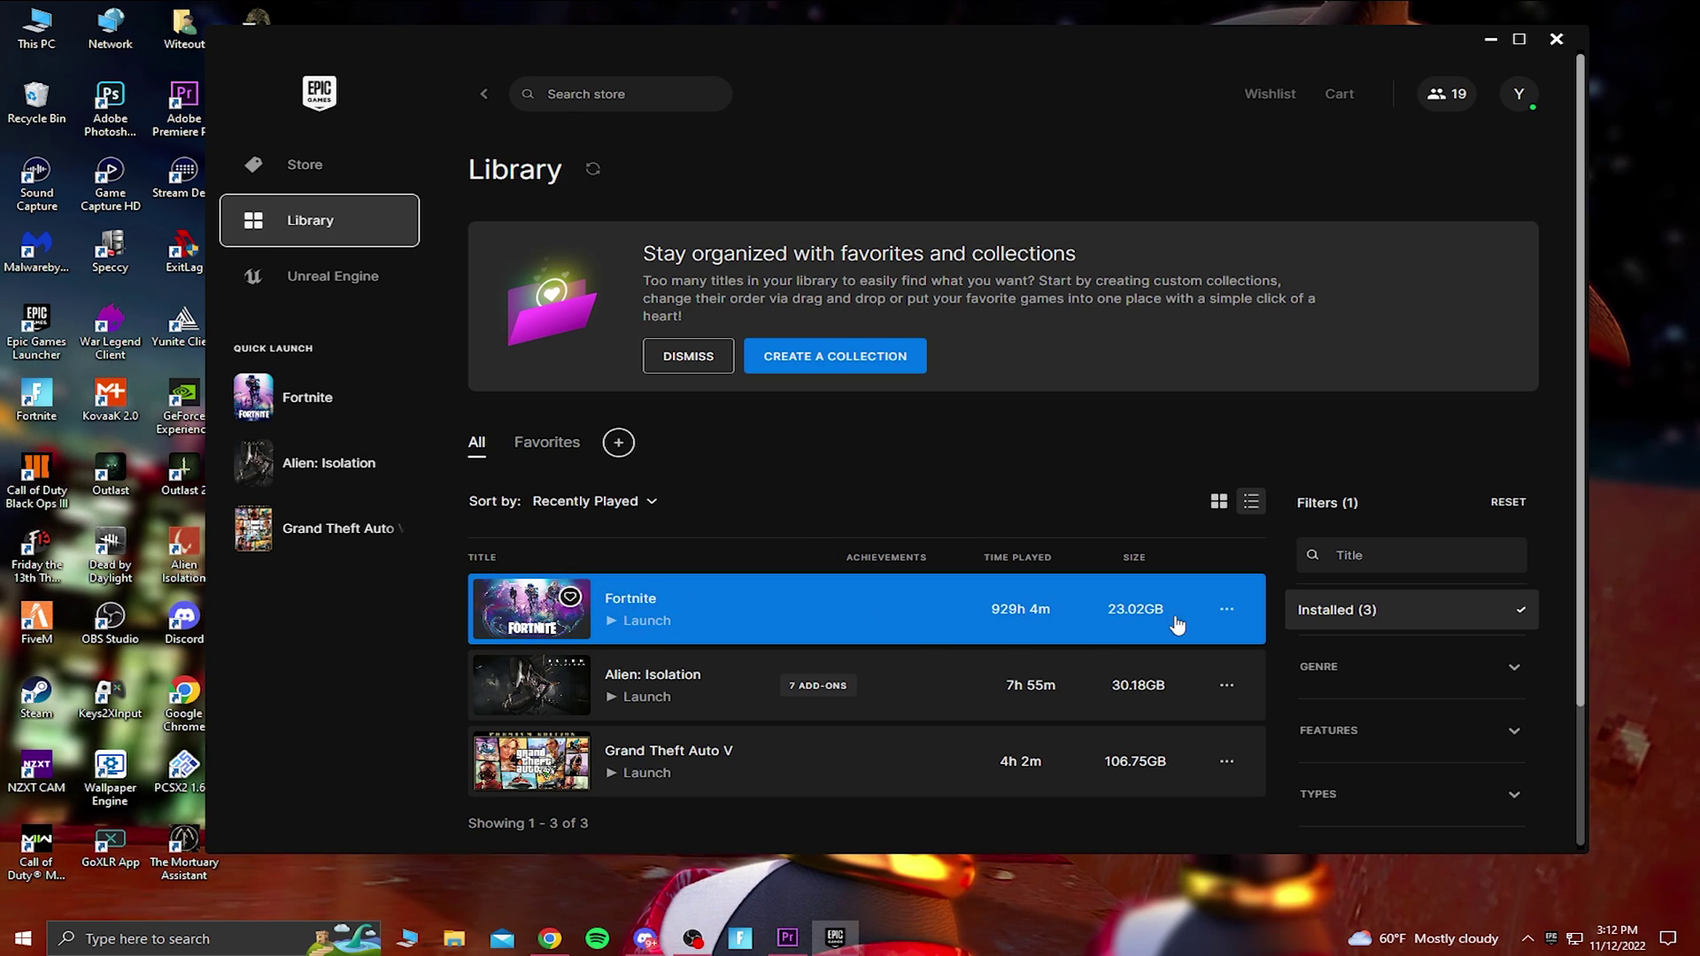
Step: Check Fortnite's installation options in the Epic Games Launcher library and minimize the launcher
click(1227, 611)
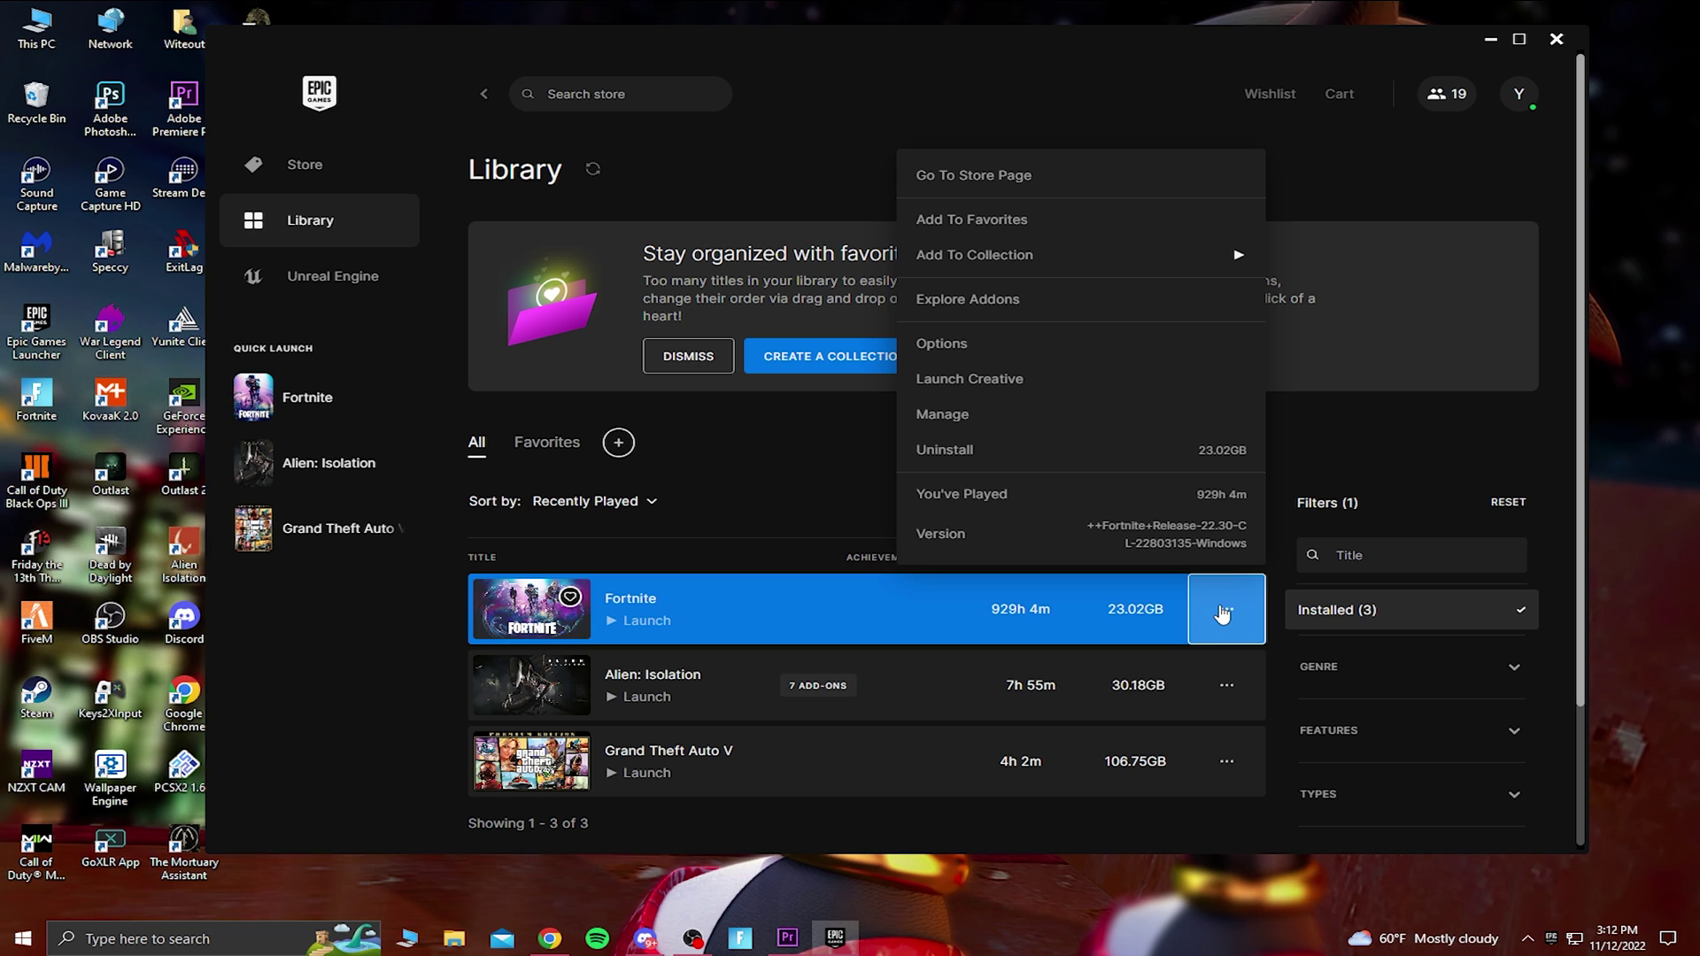
click(981, 345)
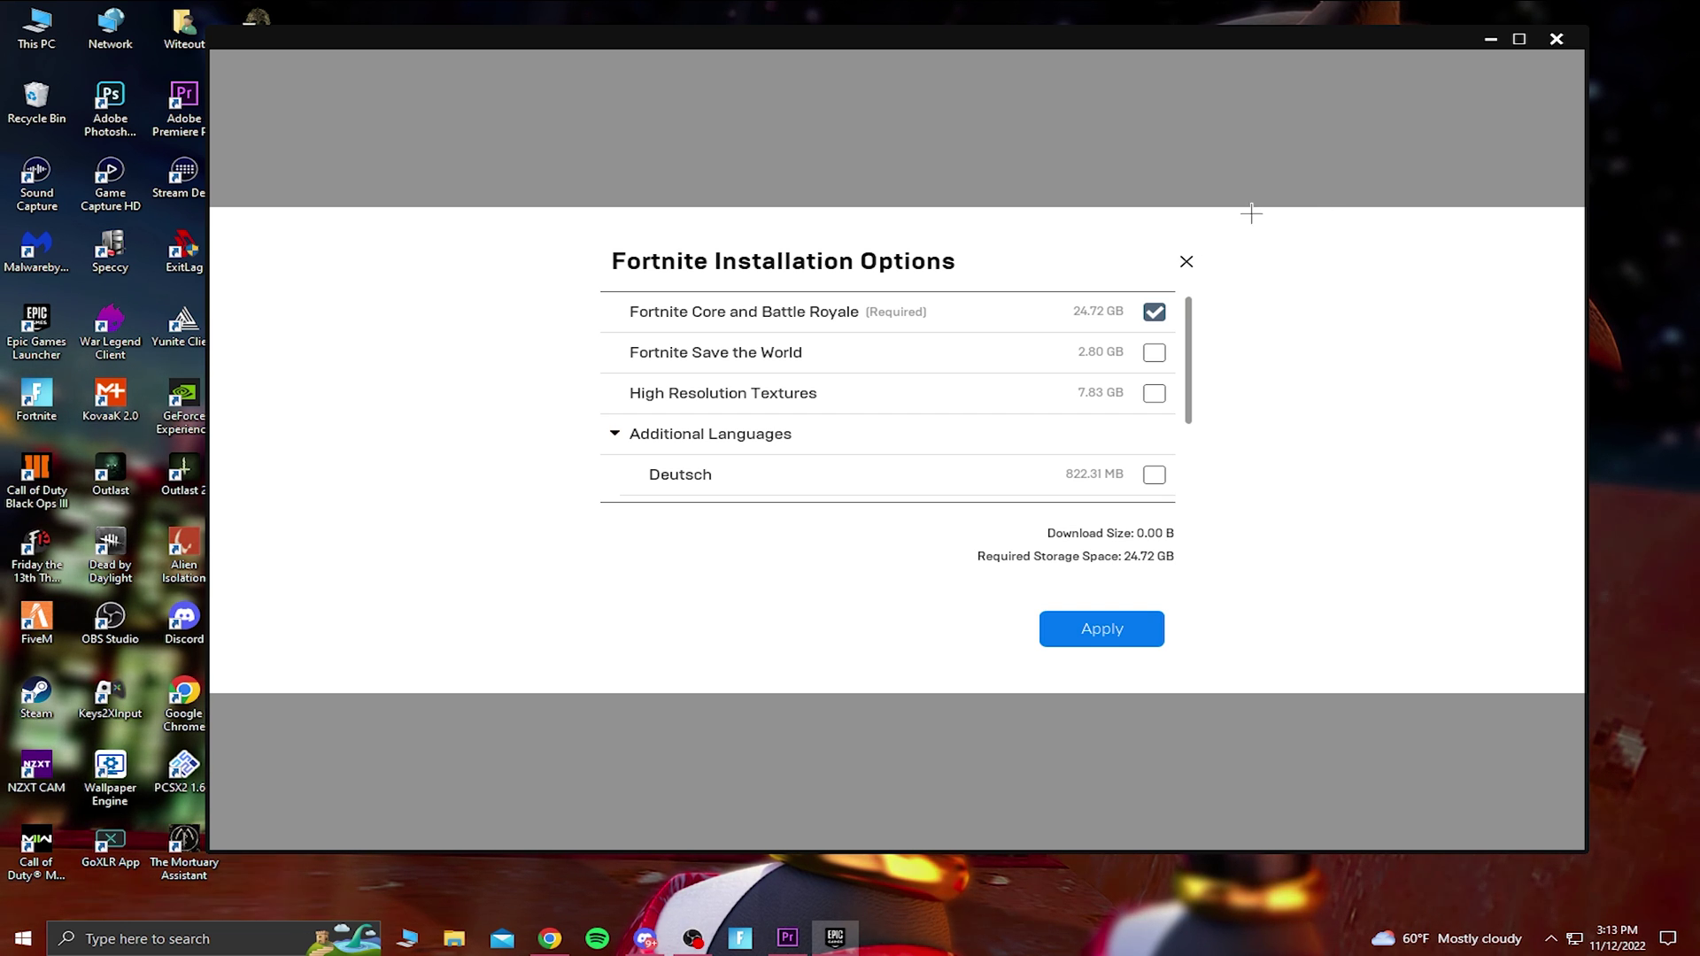
click(1492, 39)
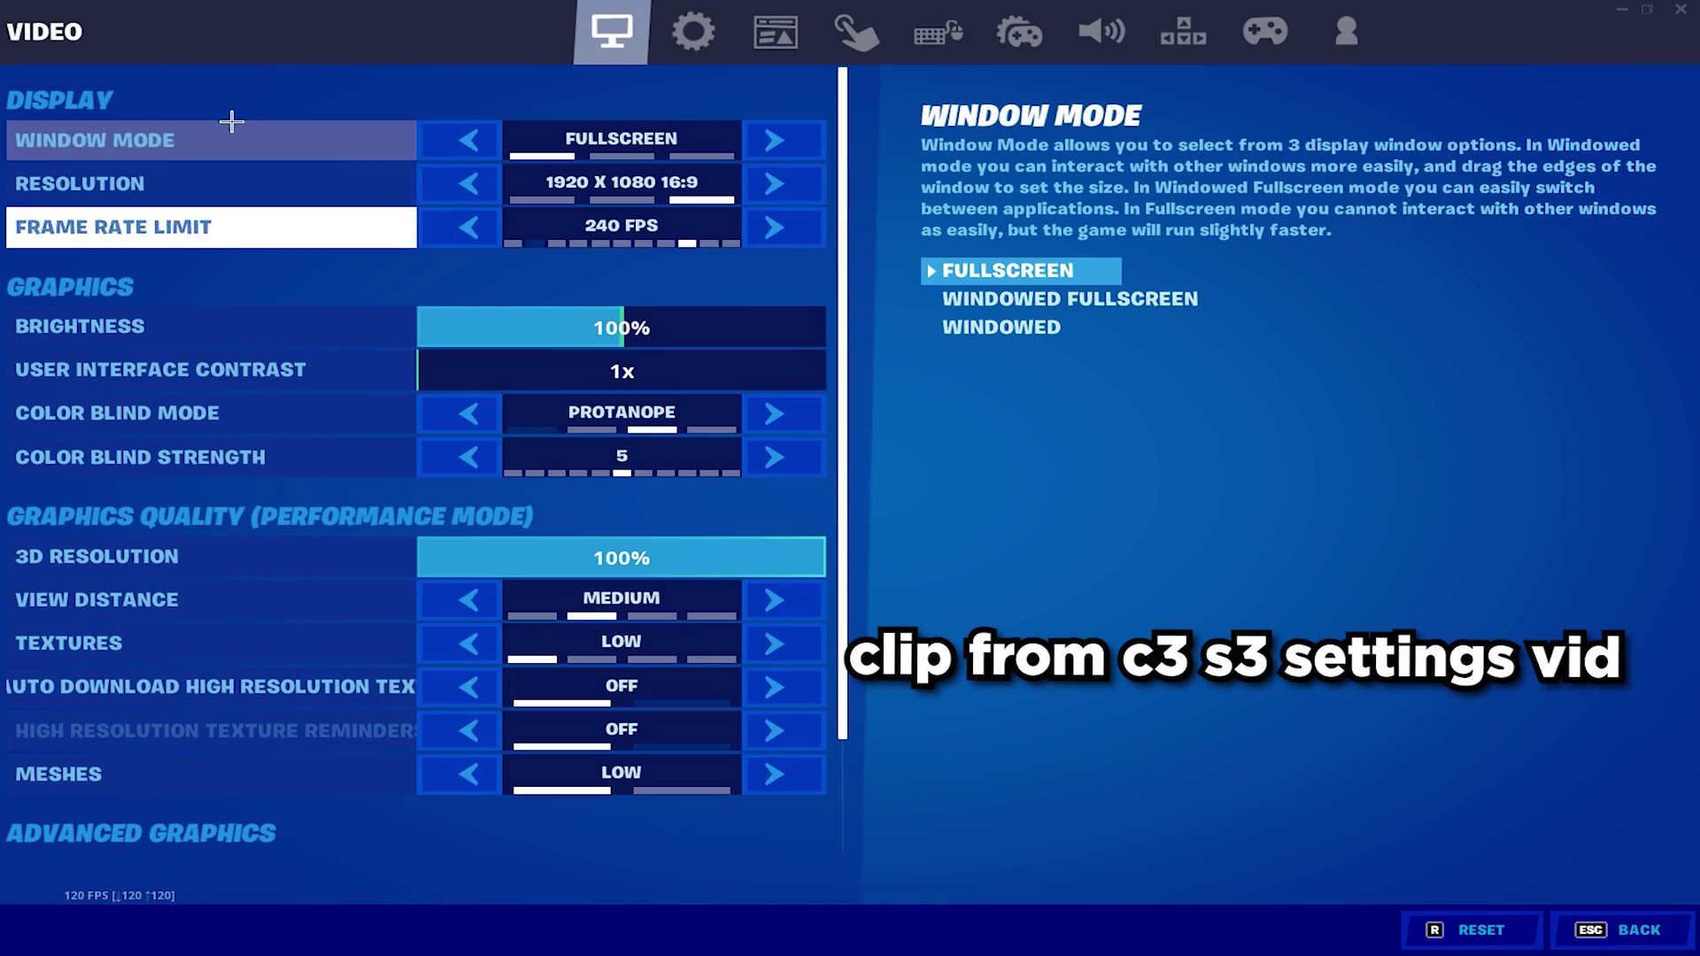
Step: In Fortnite's video settings, set 3D Resolution to 80% and View Distance to Near
click(694, 31)
click(625, 34)
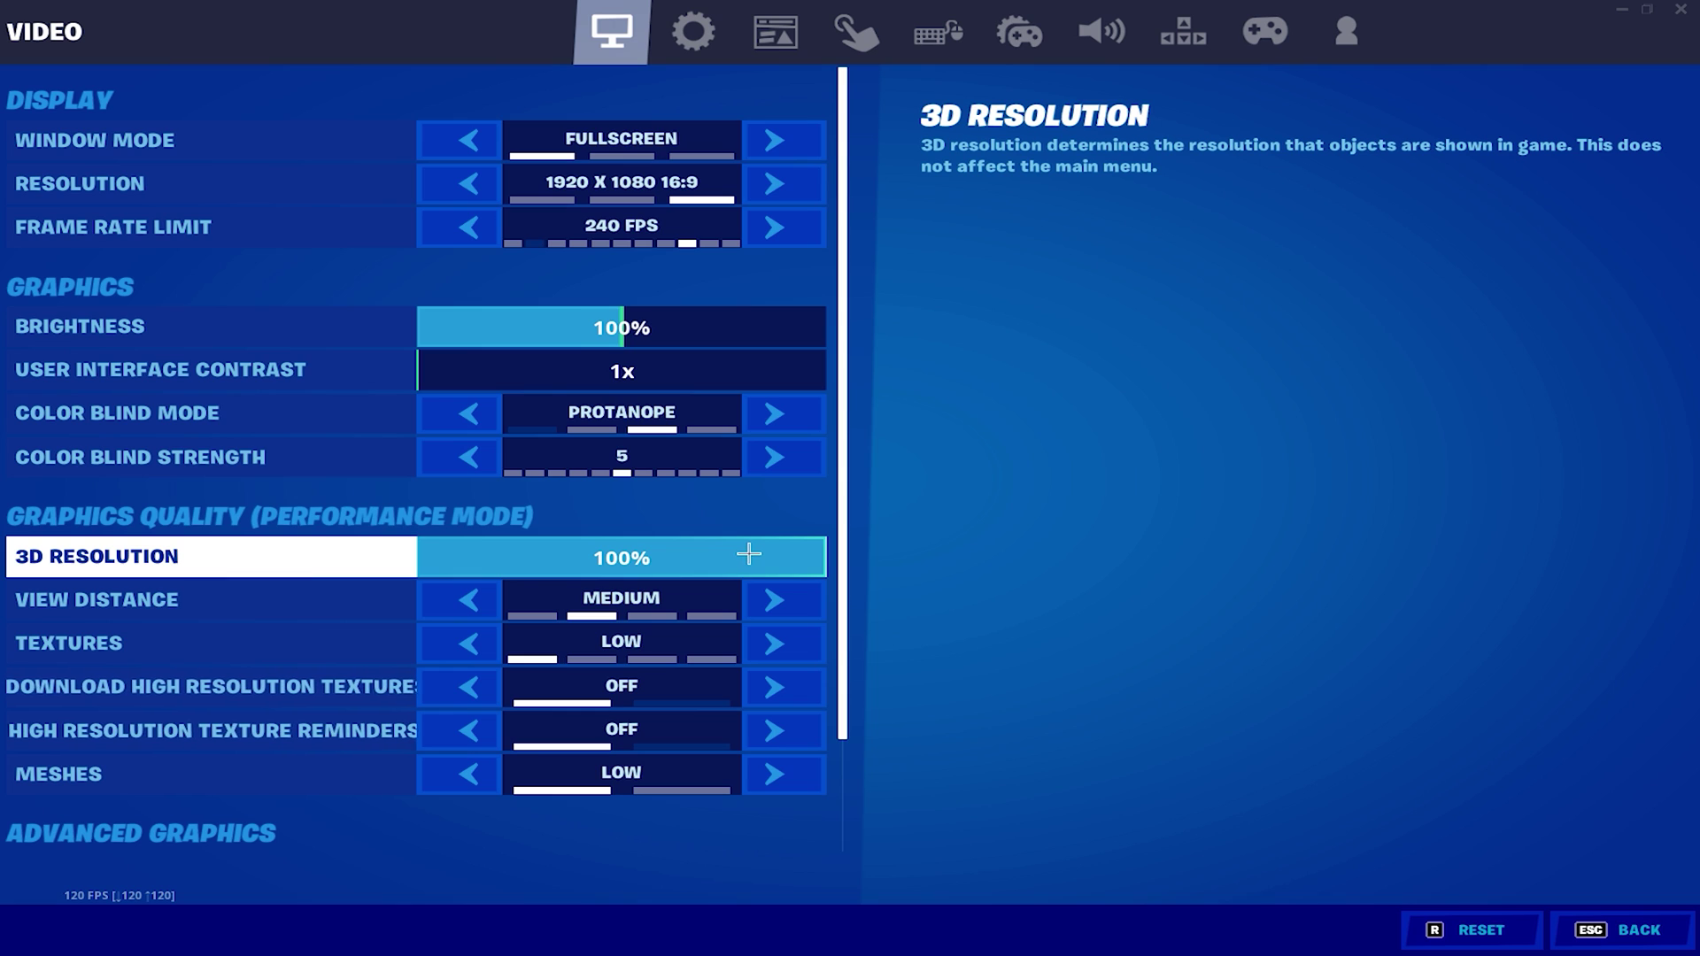
mouse_move(772, 550)
mouse_down()
mouse_move(794, 550)
mouse_move(743, 548)
mouse_up()
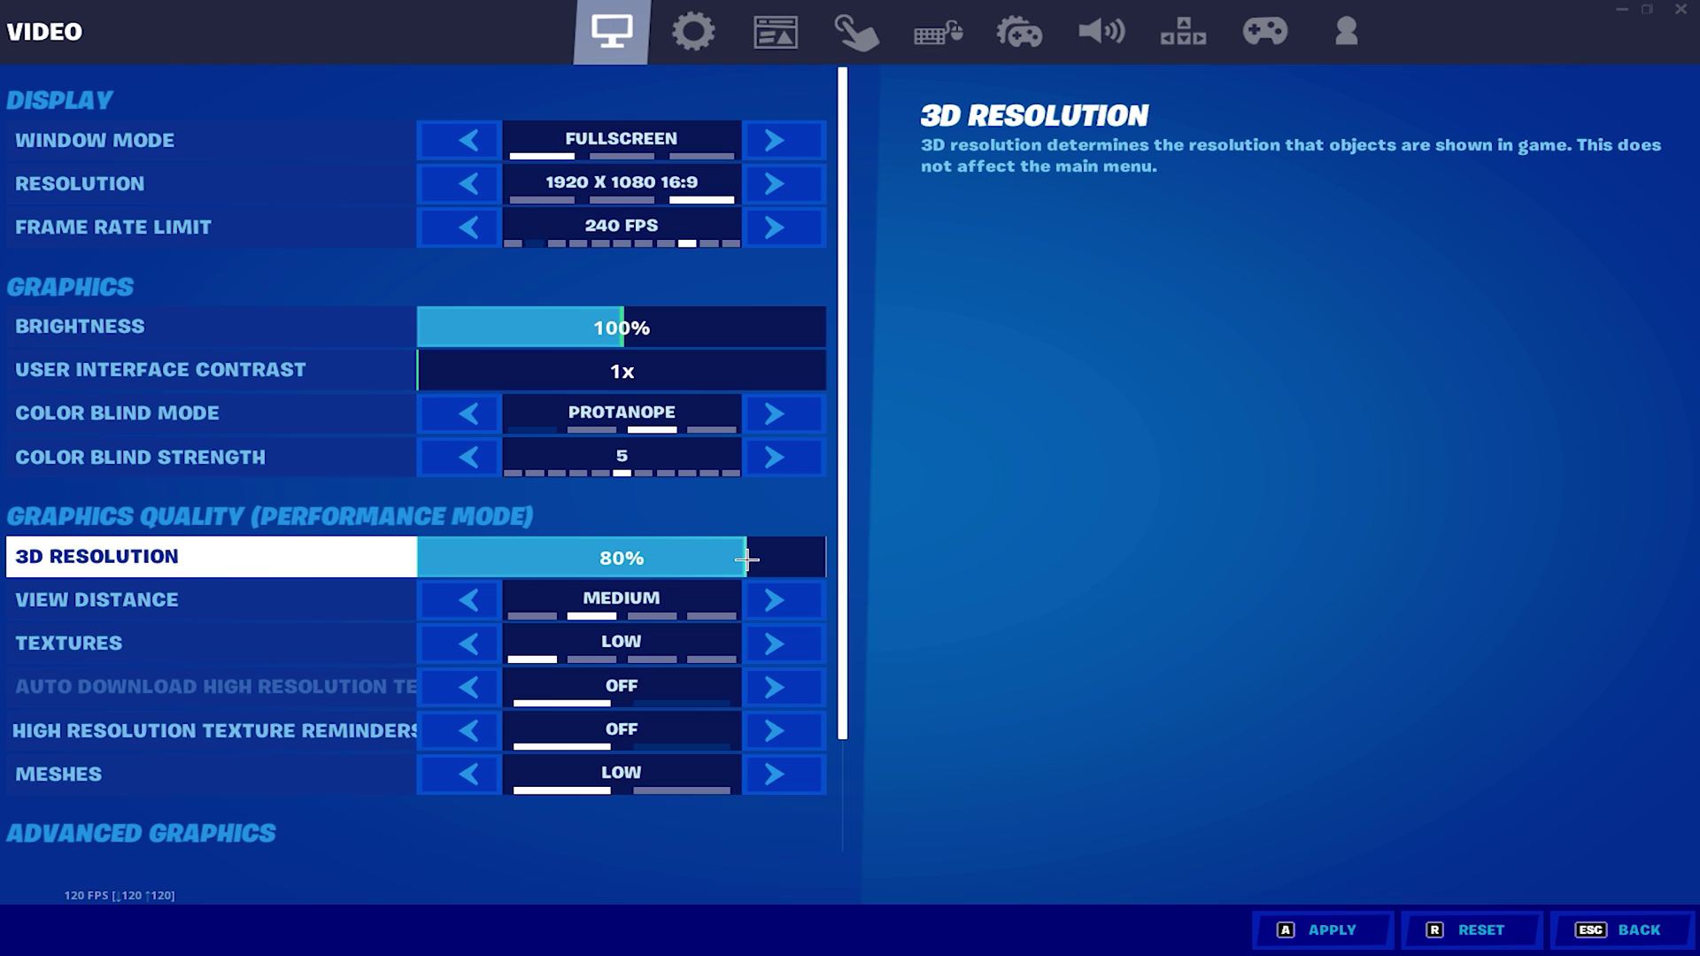
scroll(739, 566, down, 1)
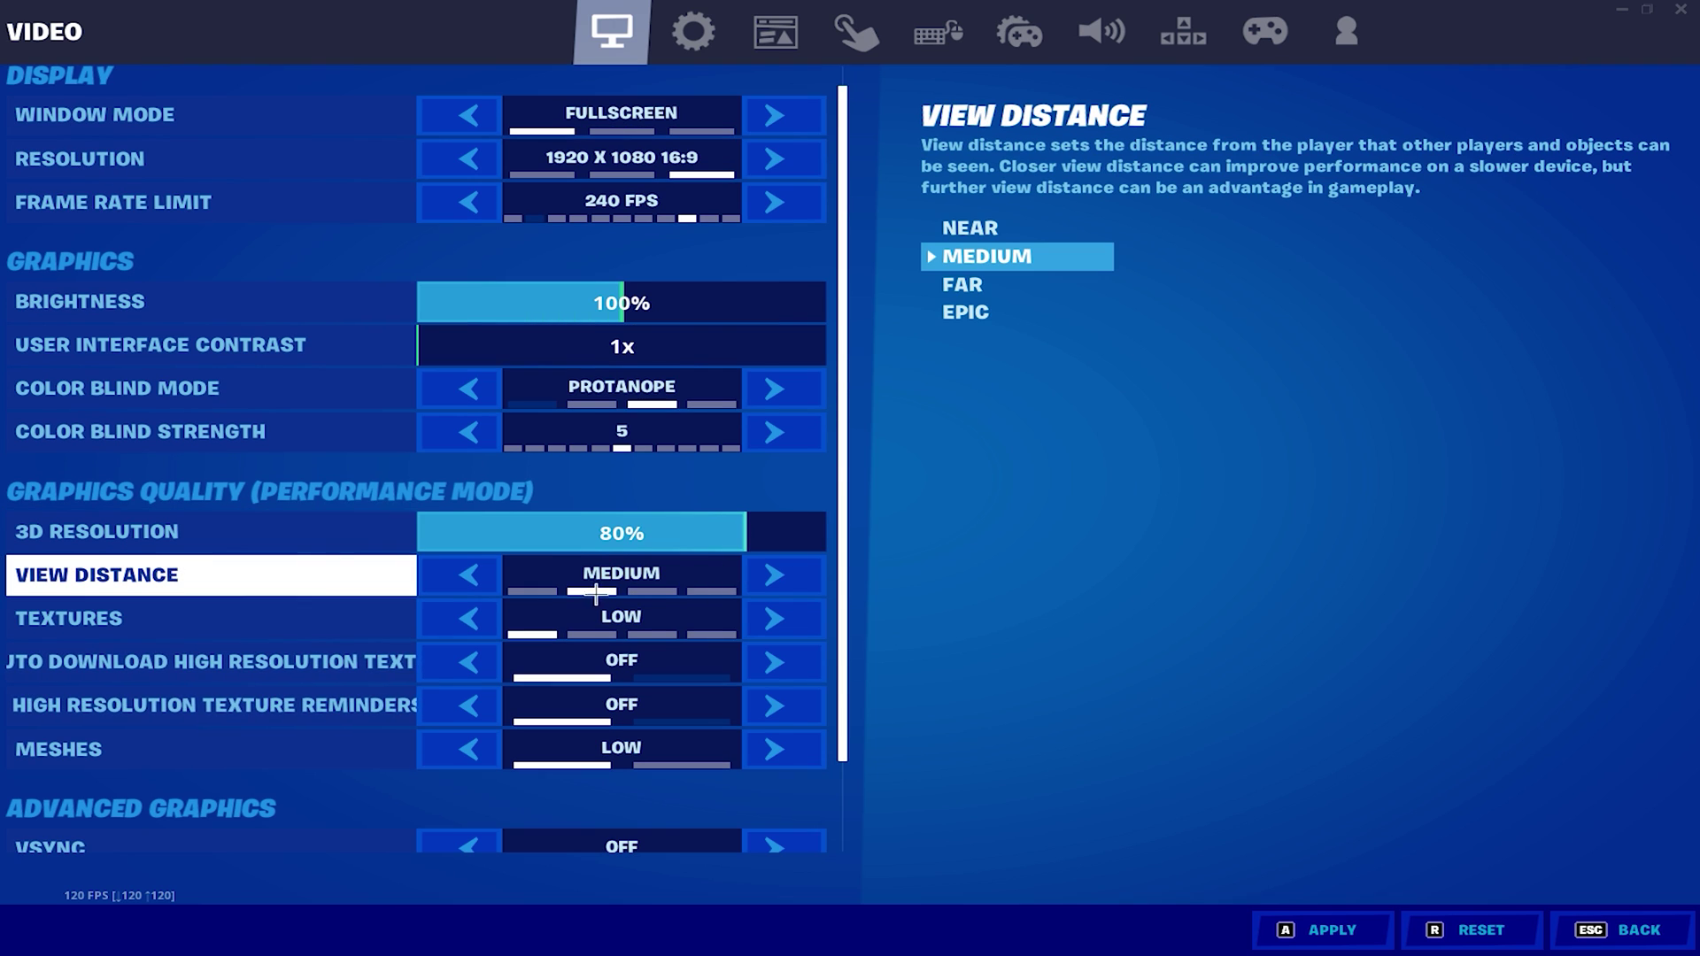
click(474, 581)
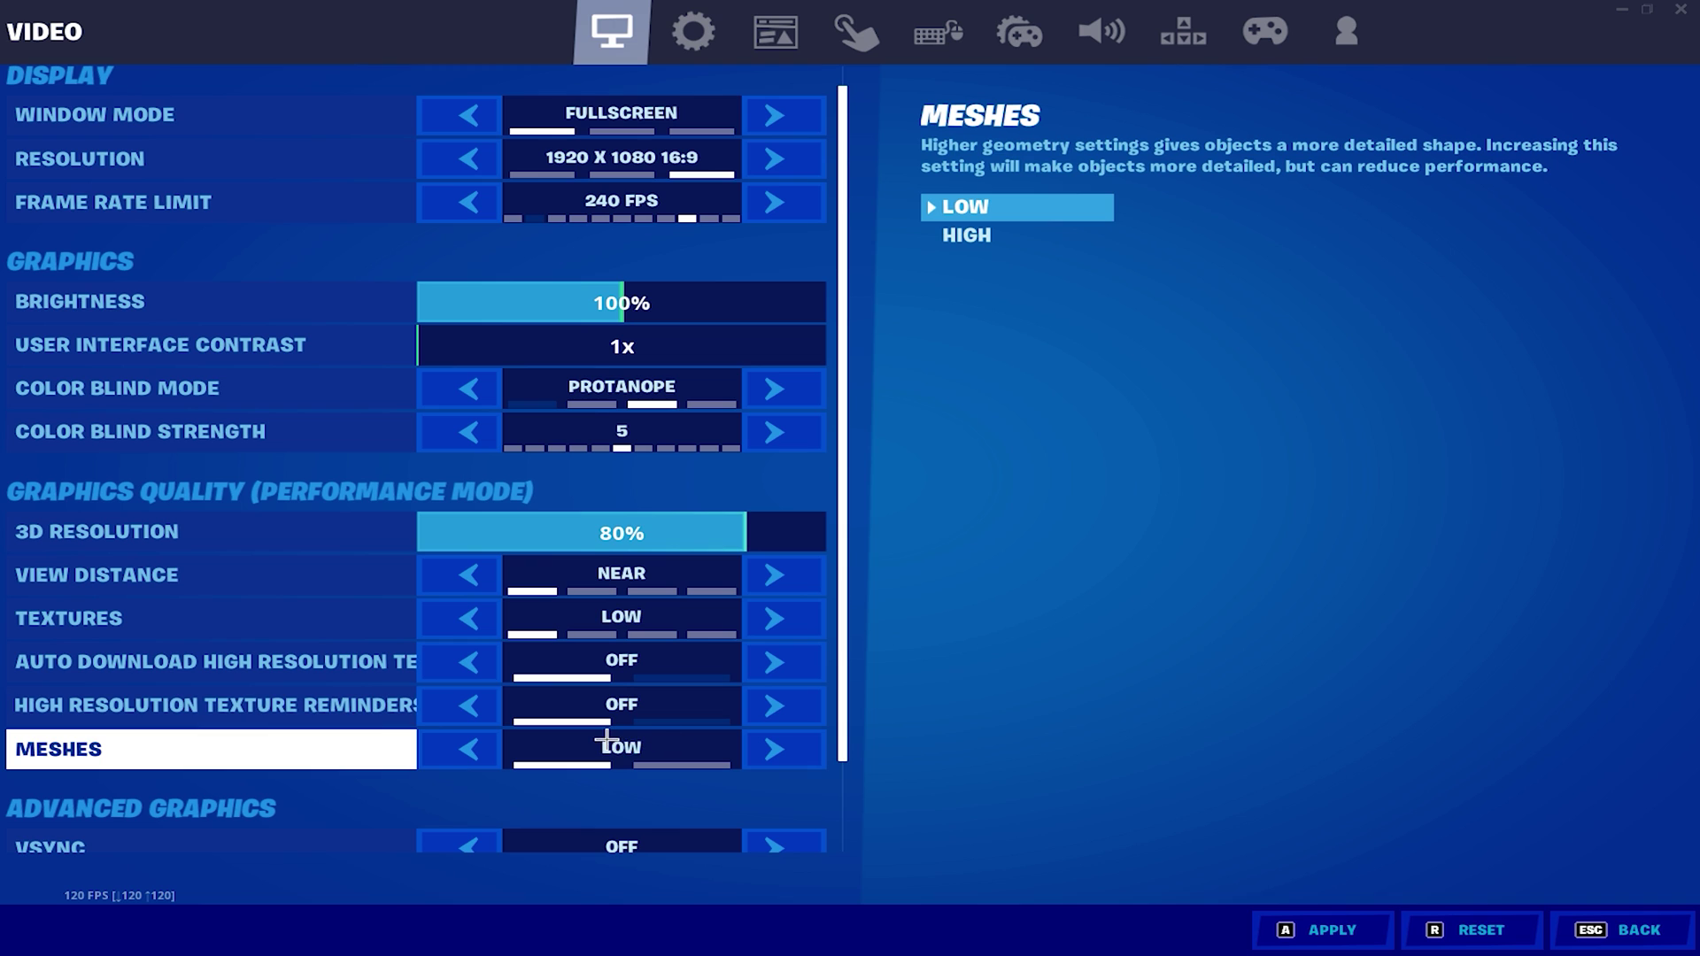
Step: Go through the alternative rendering modes in the advanced graphics settings and return to Performance (Beta)
drag(844, 688, 853, 774)
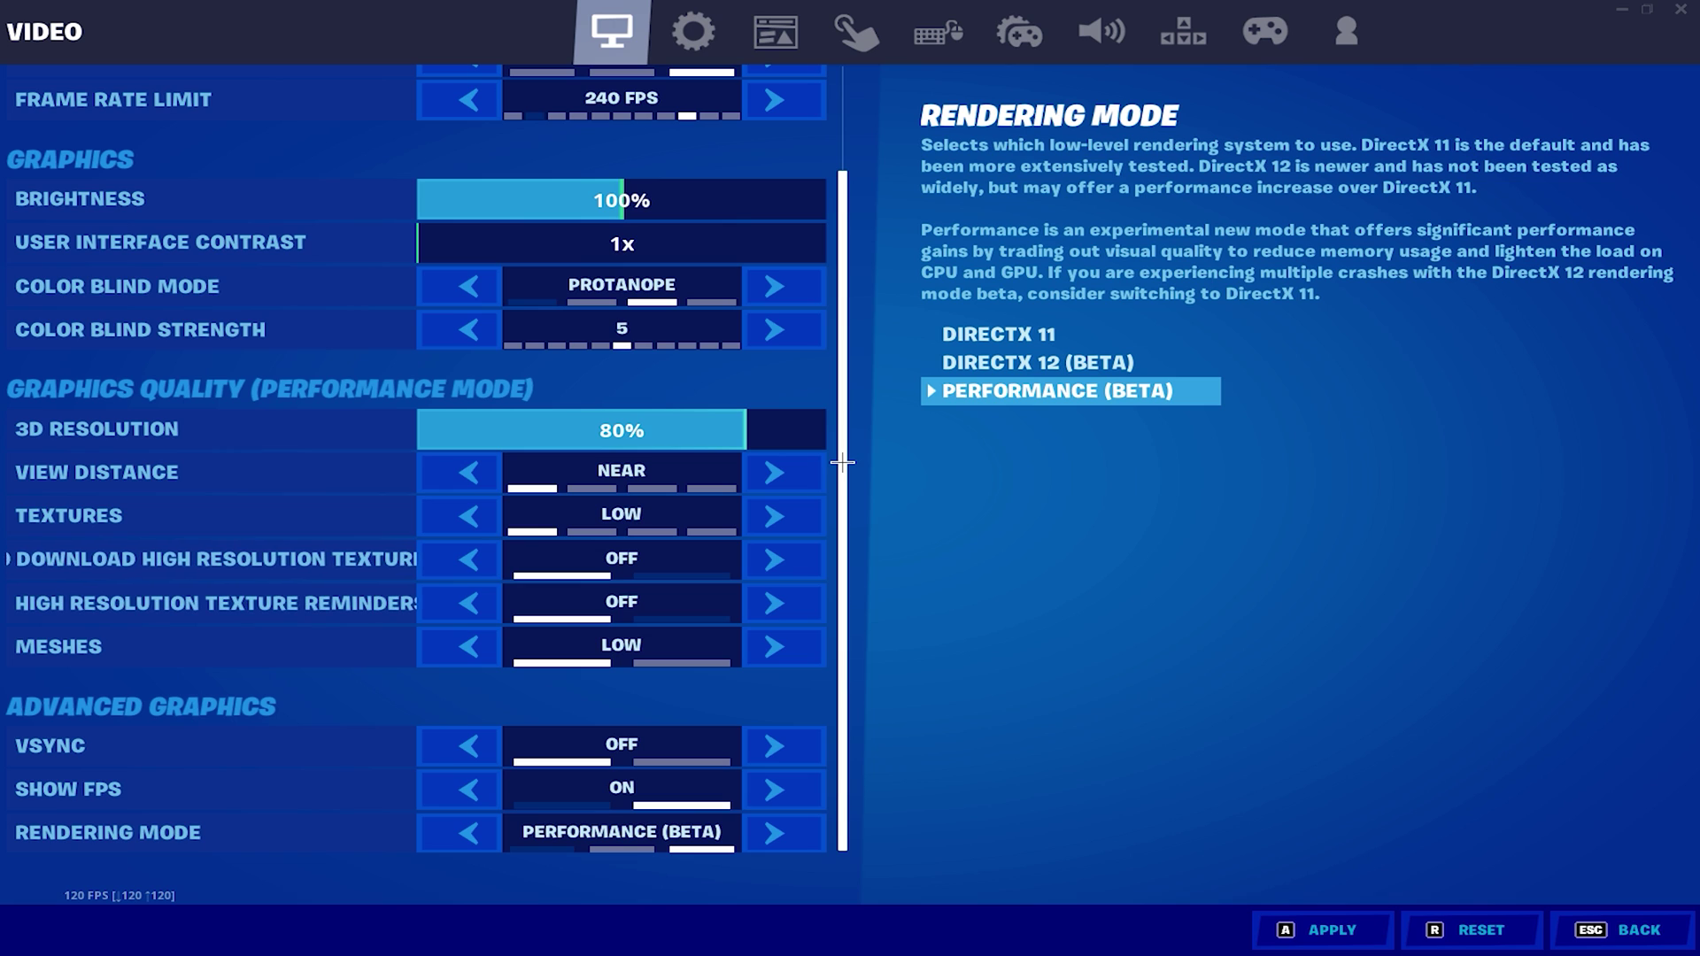
click(478, 832)
click(482, 833)
click(775, 833)
click(775, 832)
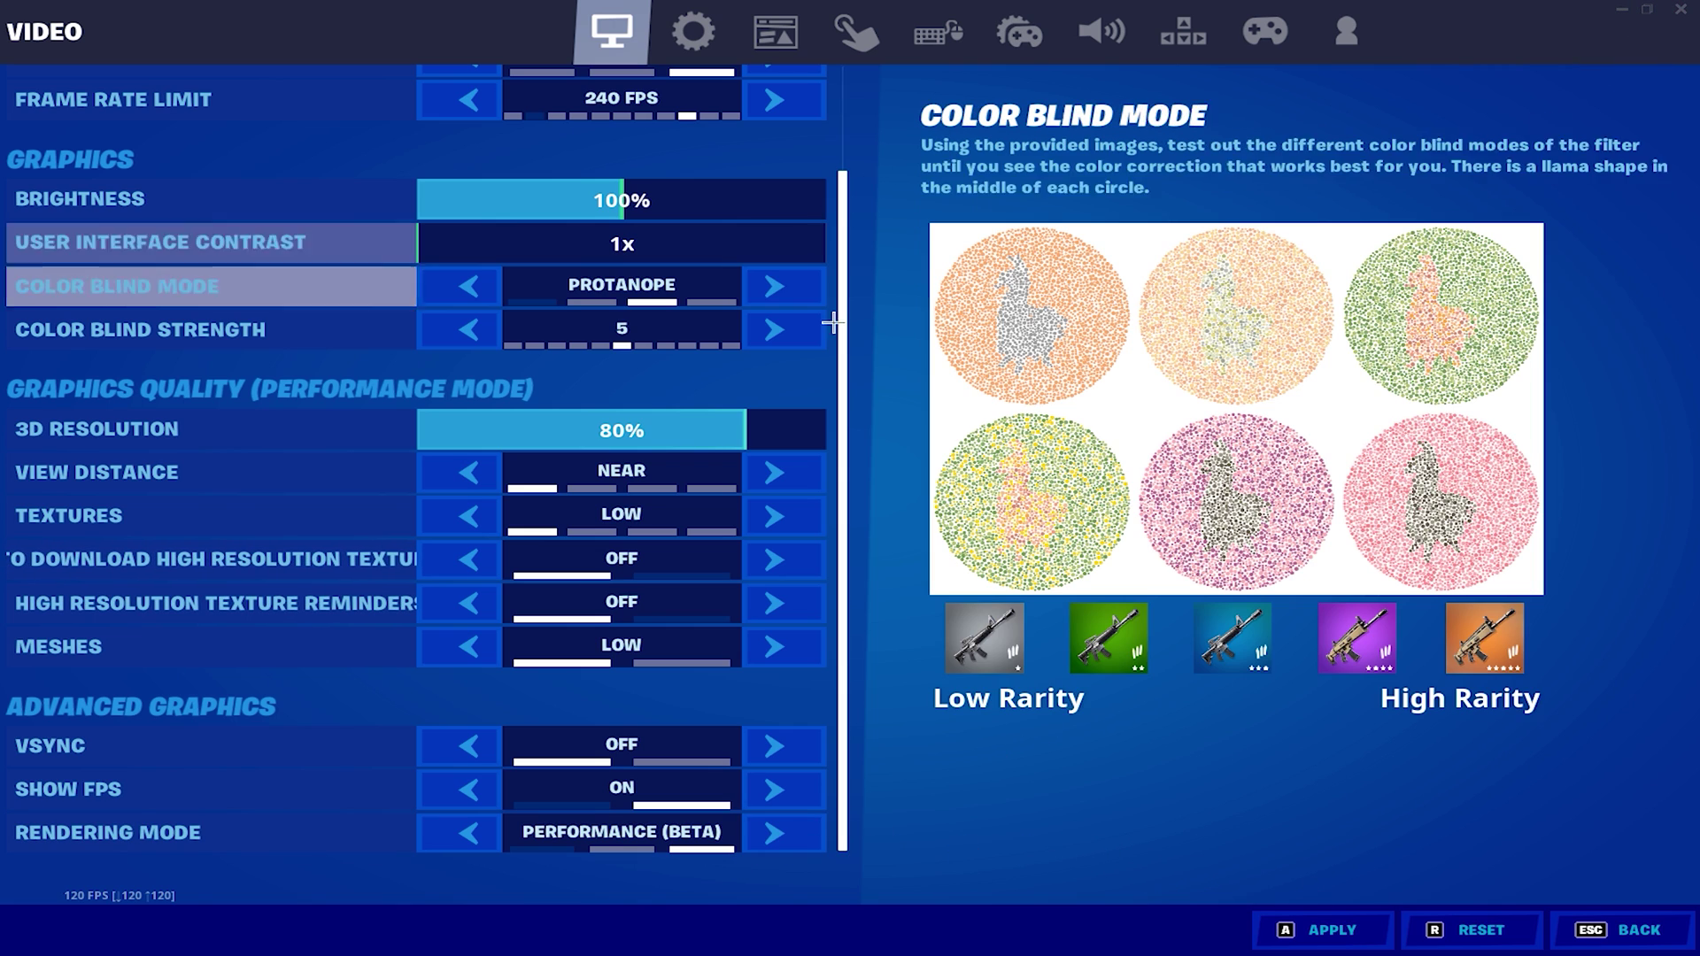
Step: Open Fortnite's audio settings
click(1095, 42)
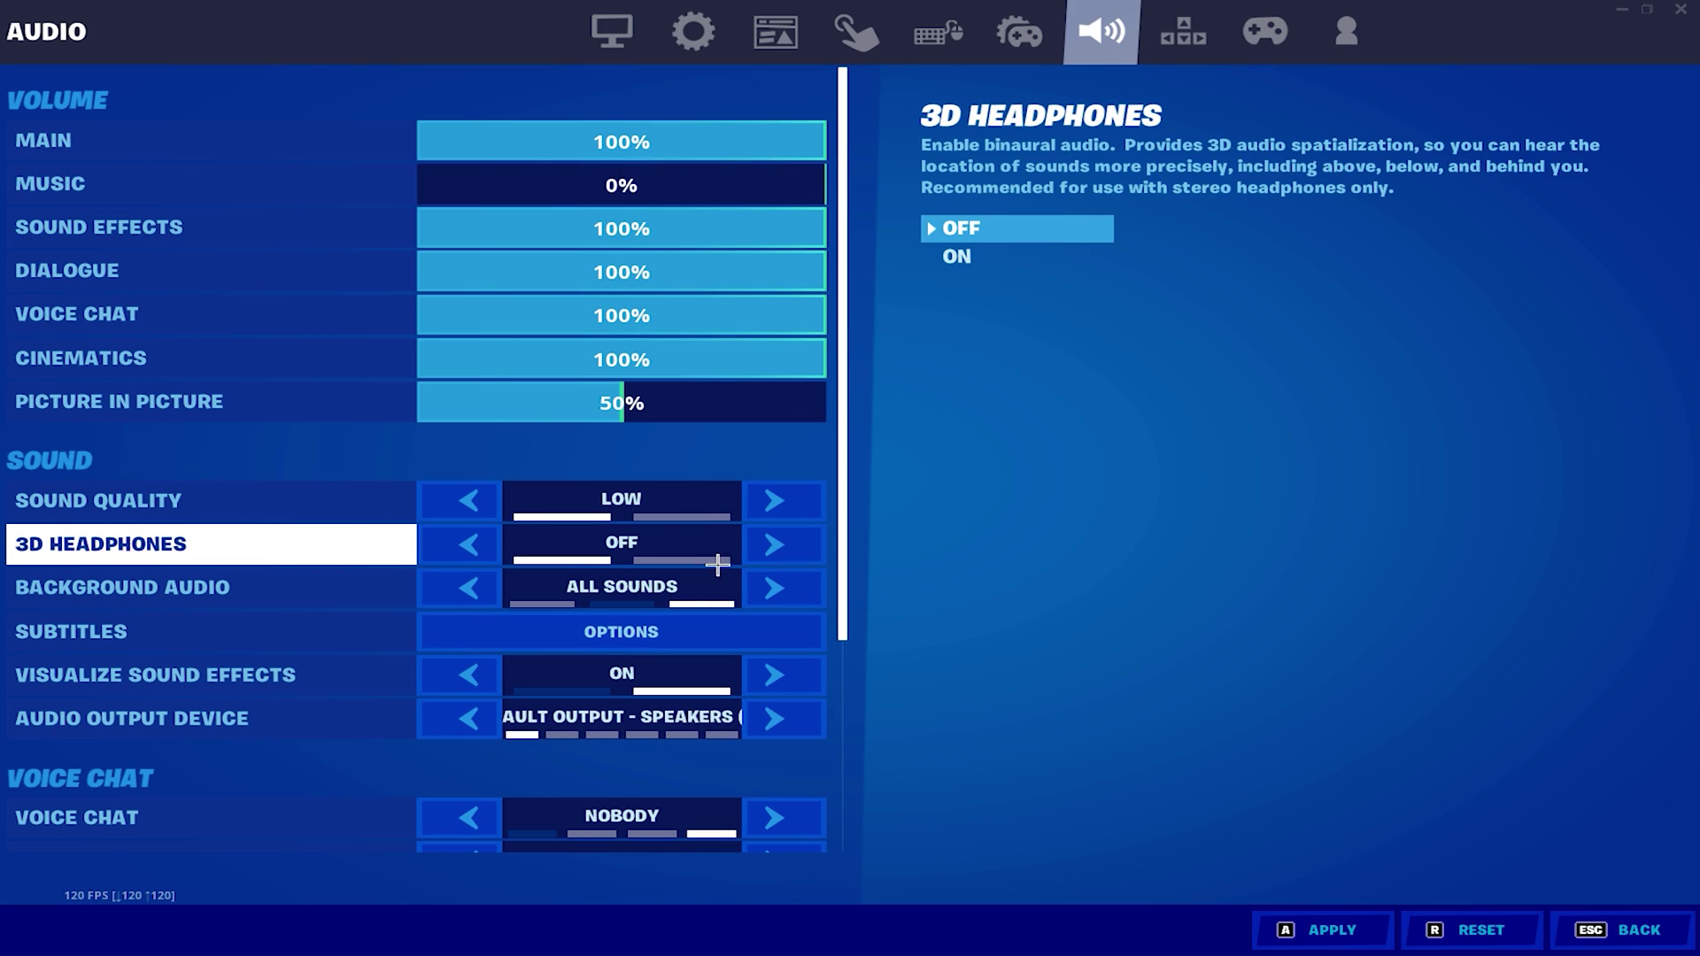